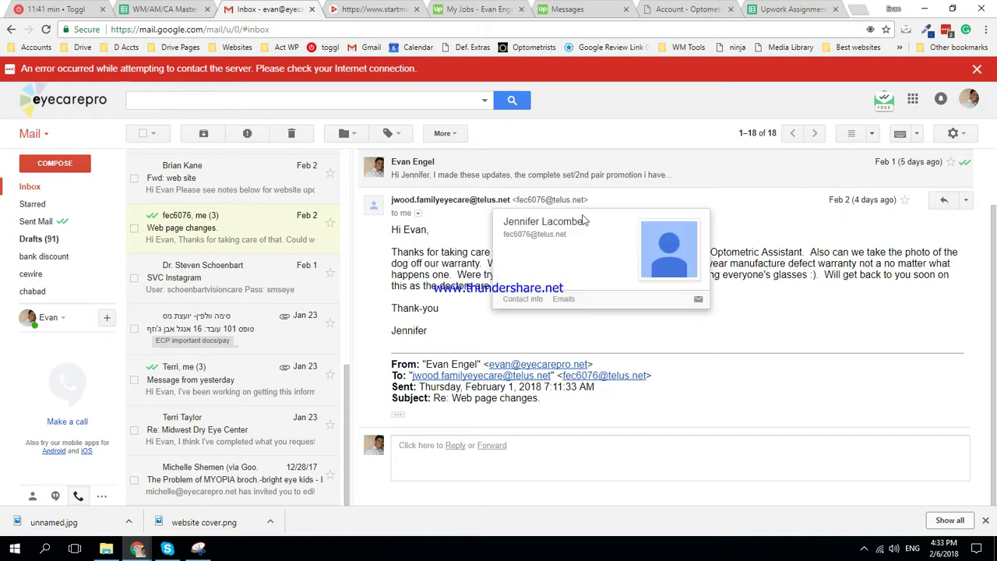
Open the Family Eyecare (Lacombe) client account page in a new browser tab.
{"action": "double_click", "coordinate": [559, 222]}
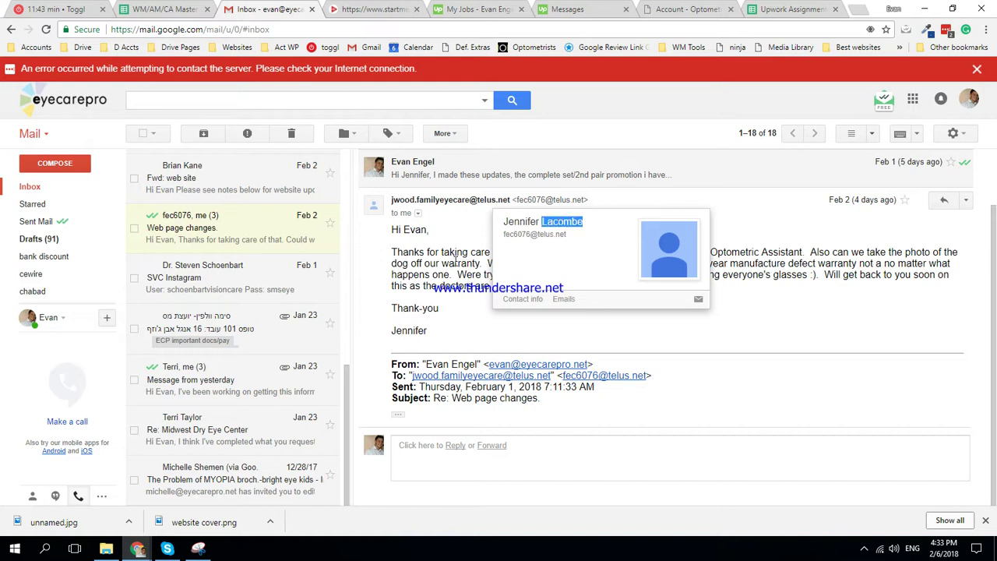
{"action": "left_click", "coordinate": [763, 6]}
{"action": "left_click", "coordinate": [852, 14]}
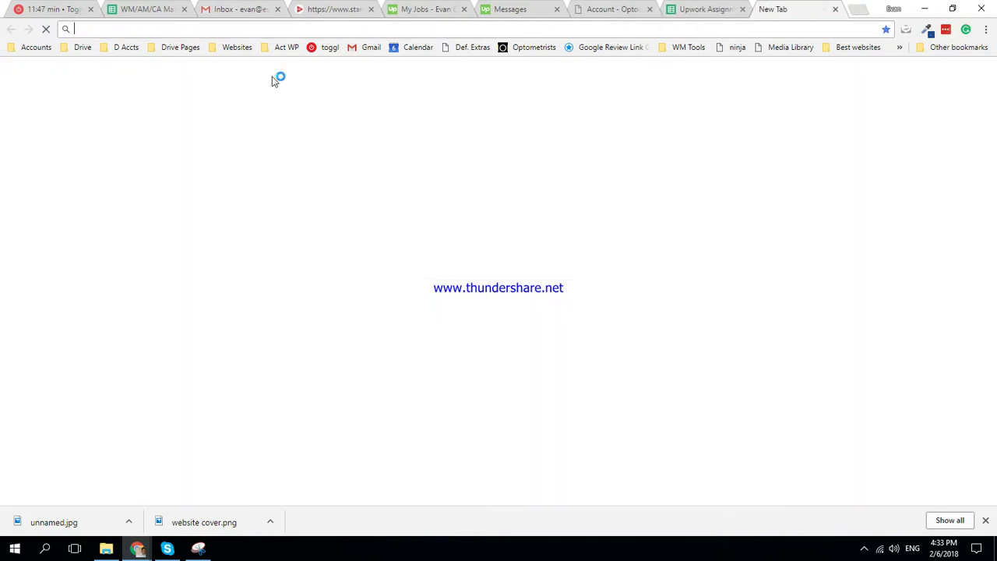
{"action": "left_click", "coordinate": [39, 50]}
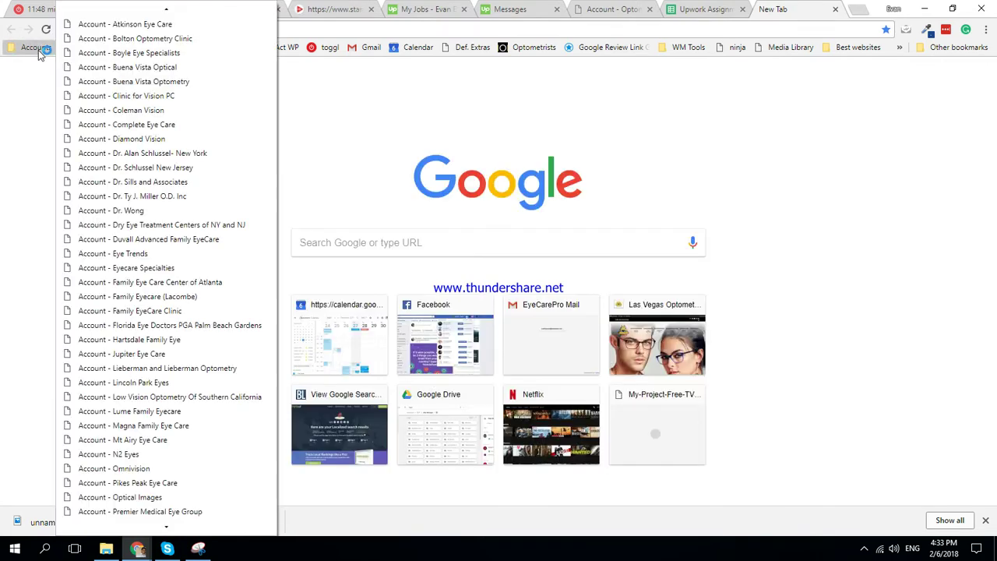
{"action": "left_click", "coordinate": [246, 298]}
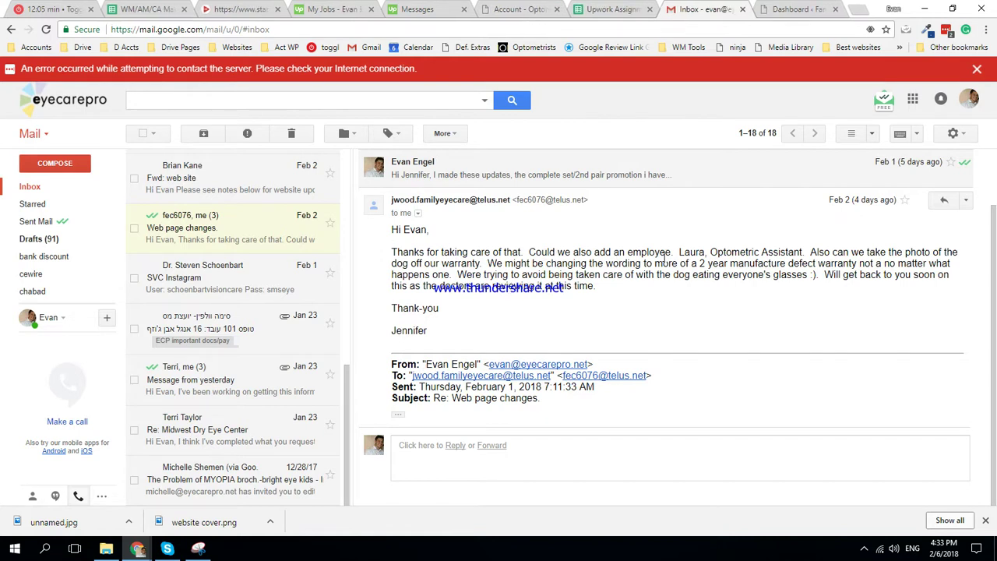
Select and copy 'Laura, Optometric Assistant' from the client's email.
{"action": "left_click_drag", "start_coordinate": [720, 255], "coordinate": [813, 256]}
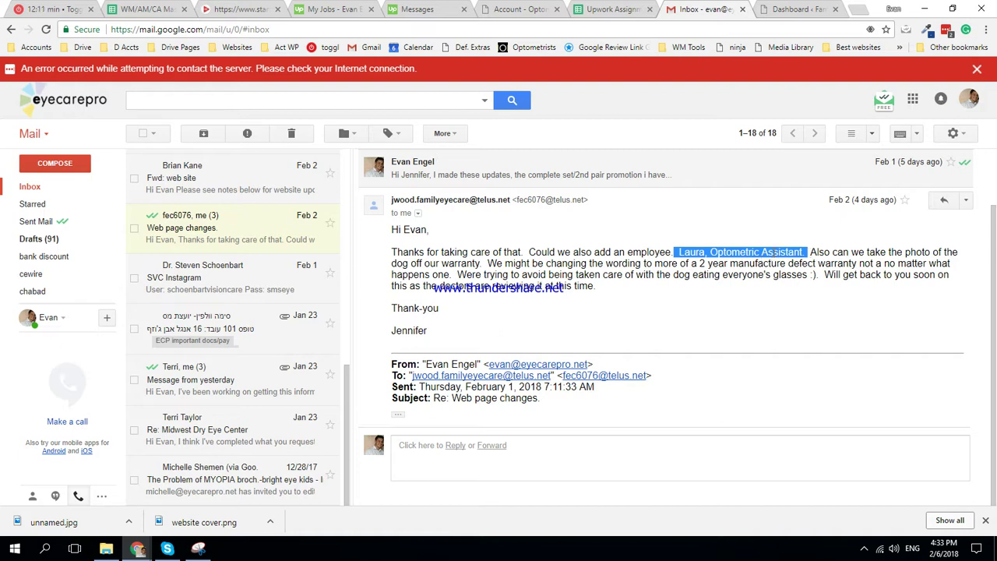
{"action": "left_click", "coordinate": [721, 253]}
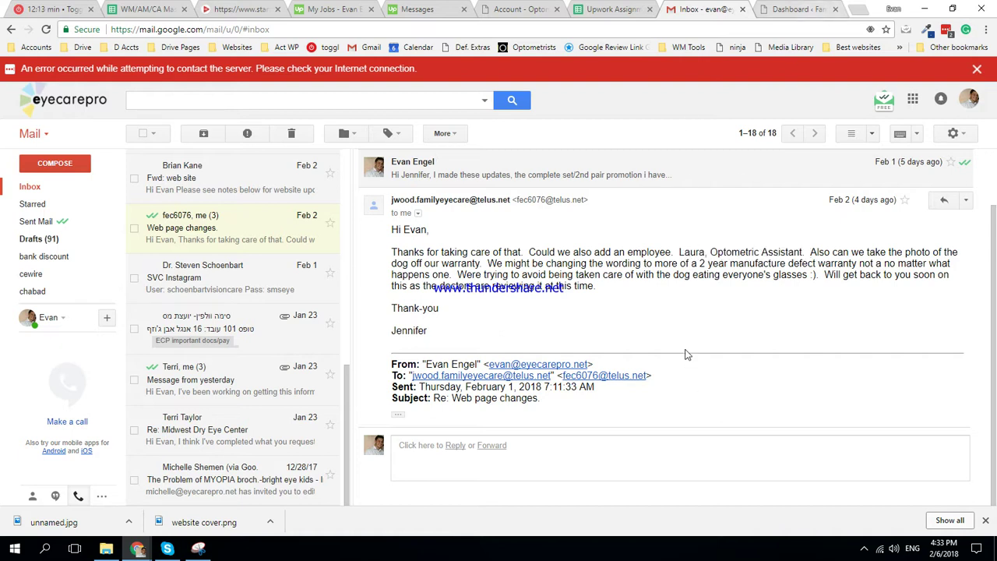
{"action": "left_click_drag", "start_coordinate": [678, 253], "coordinate": [802, 253]}
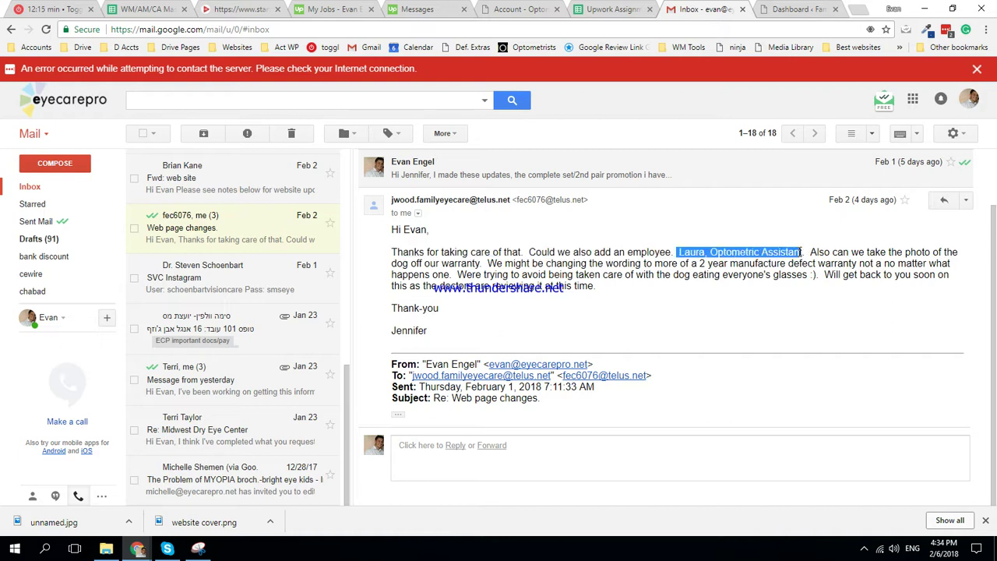
Bring up the clinic's Team Members list in the WordPress dashboard.
{"action": "left_click", "coordinate": [799, 8]}
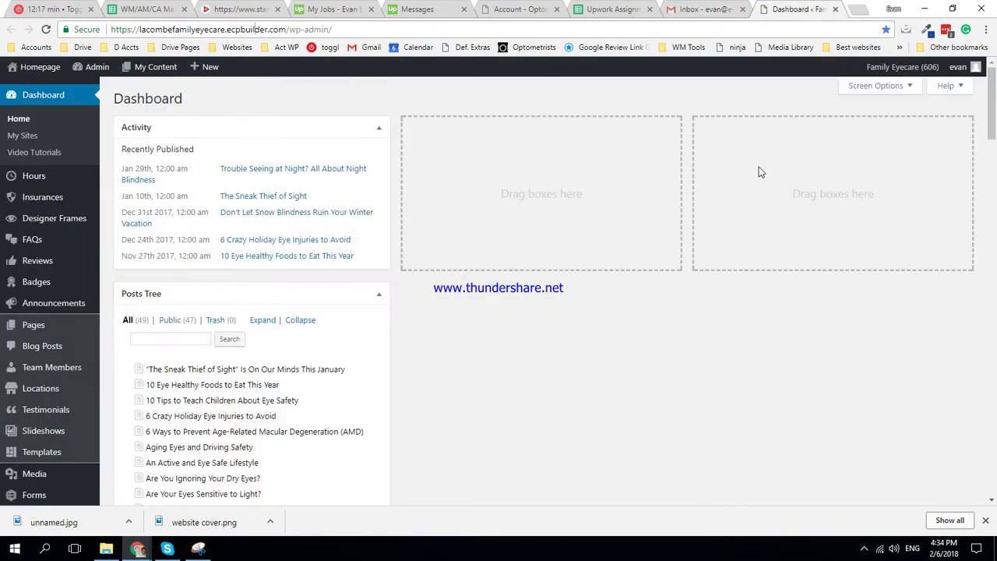
{"action": "left_click", "coordinate": [53, 367]}
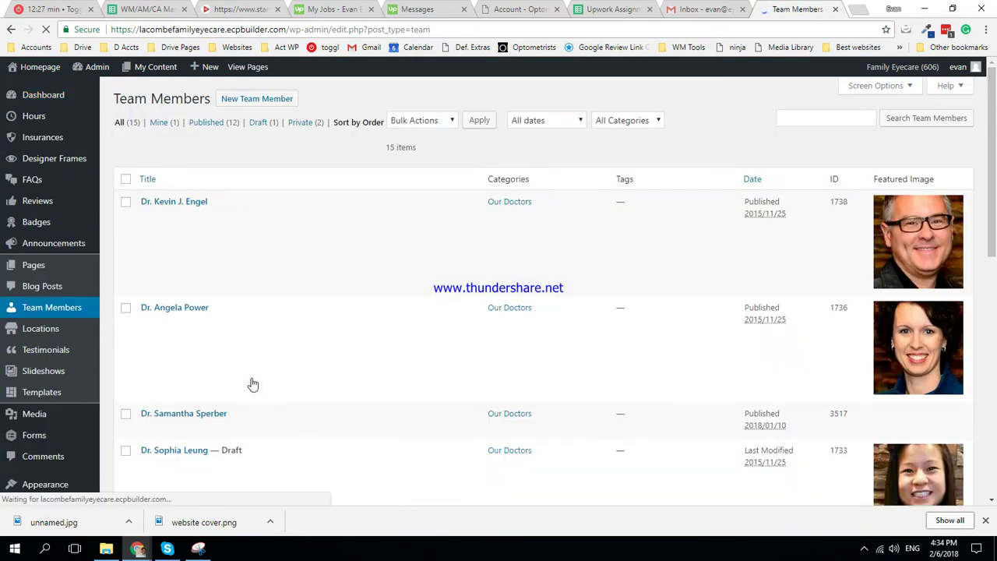
{"action": "scroll", "coordinate": [194, 374], "scroll_direction": "down", "scroll_amount": 3}
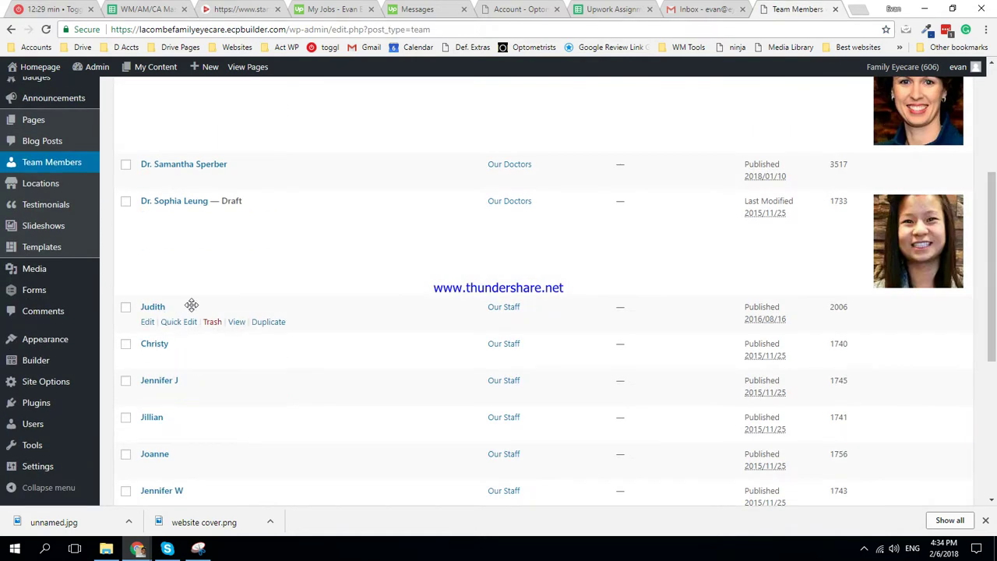
{"action": "scroll", "coordinate": [190, 413], "scroll_direction": "down", "scroll_amount": 2}
{"action": "scroll", "coordinate": [185, 449], "scroll_direction": "down", "scroll_amount": 2}
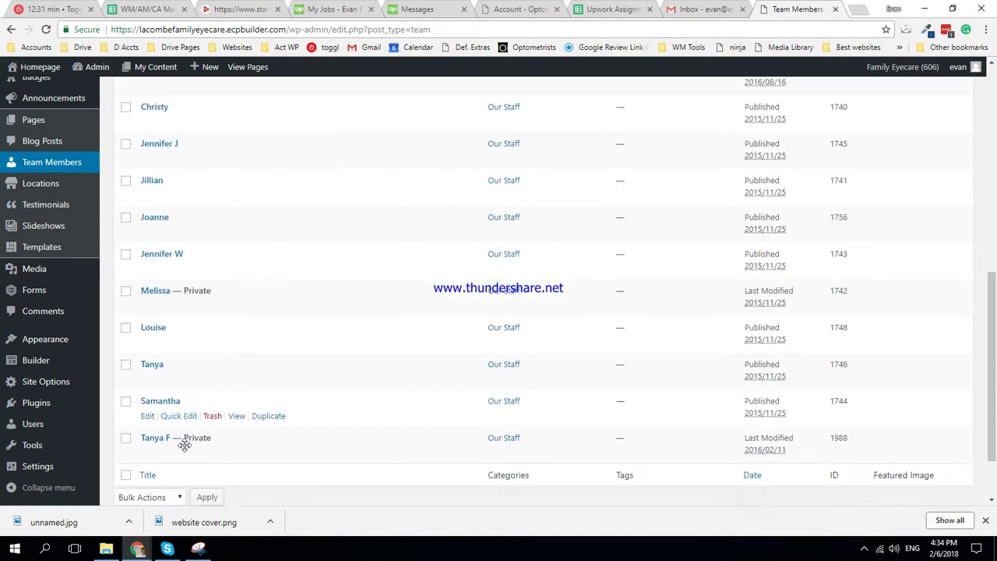
{"action": "scroll", "coordinate": [184, 436], "scroll_direction": "up", "scroll_amount": 3}
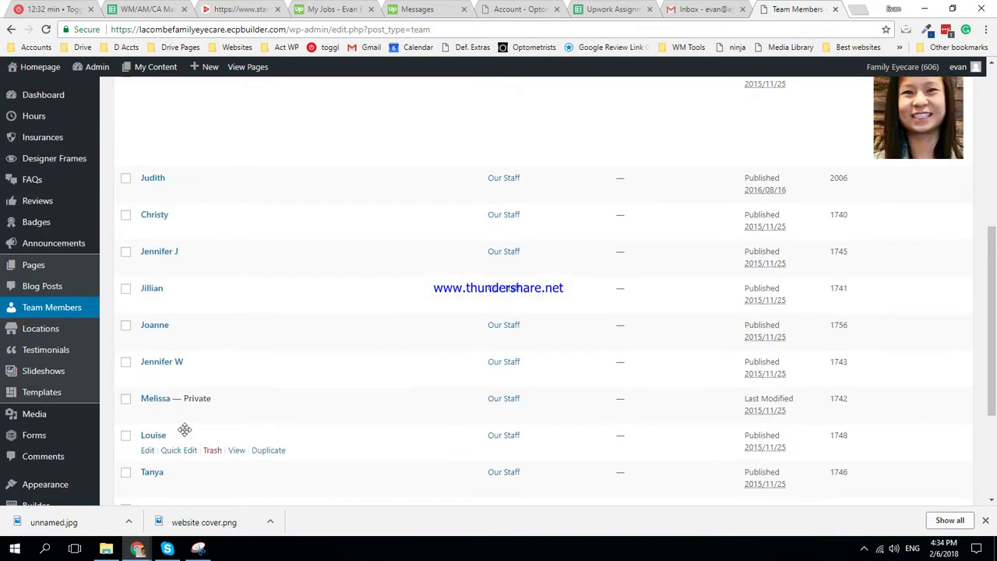
Check how Joanne's Position field is filled in, then return to the list.
{"action": "left_click", "coordinate": [160, 327]}
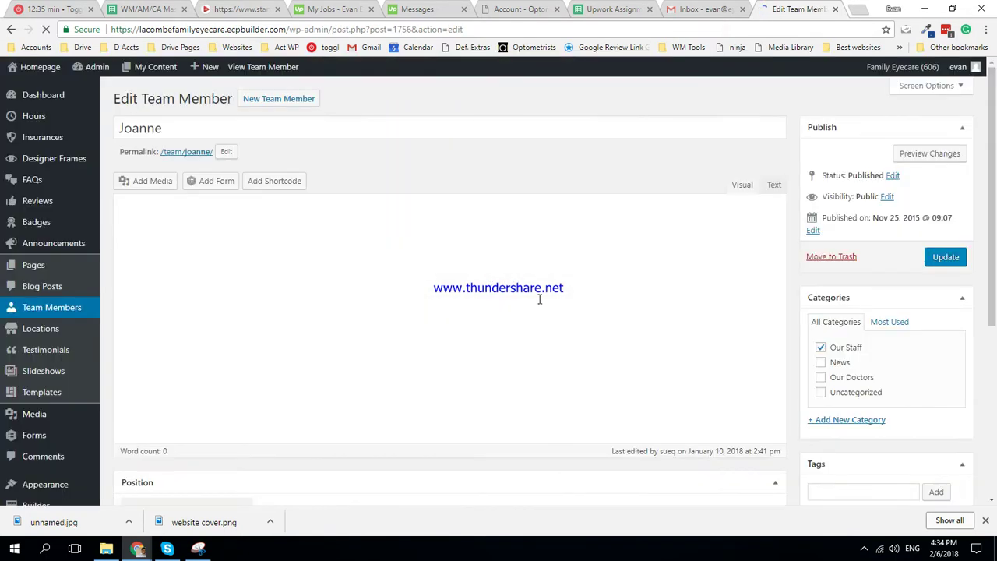
{"action": "scroll", "coordinate": [919, 424], "scroll_direction": "down", "scroll_amount": 2}
{"action": "scroll", "coordinate": [913, 423], "scroll_direction": "down", "scroll_amount": 3}
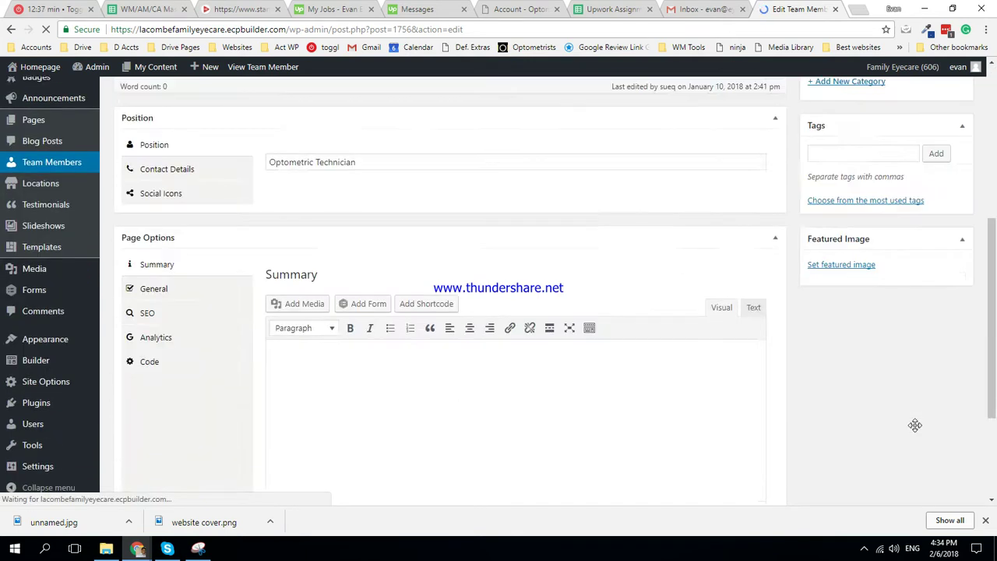
{"action": "scroll", "coordinate": [906, 429], "scroll_direction": "down", "scroll_amount": 2}
{"action": "scroll", "coordinate": [603, 374], "scroll_direction": "up", "scroll_amount": 3}
{"action": "scroll", "coordinate": [450, 294], "scroll_direction": "up", "scroll_amount": 3}
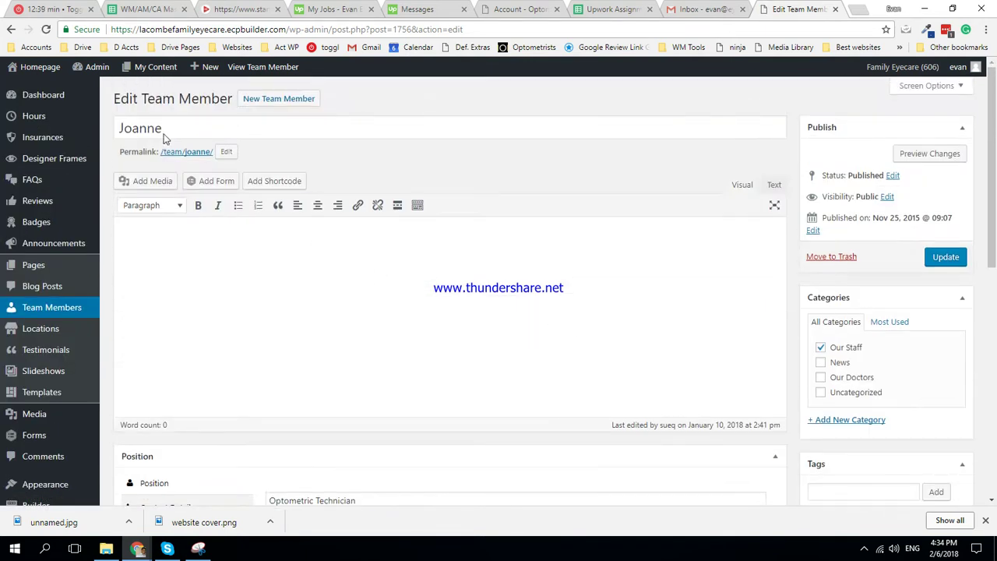
{"action": "scroll", "coordinate": [211, 201], "scroll_direction": "down", "scroll_amount": 3}
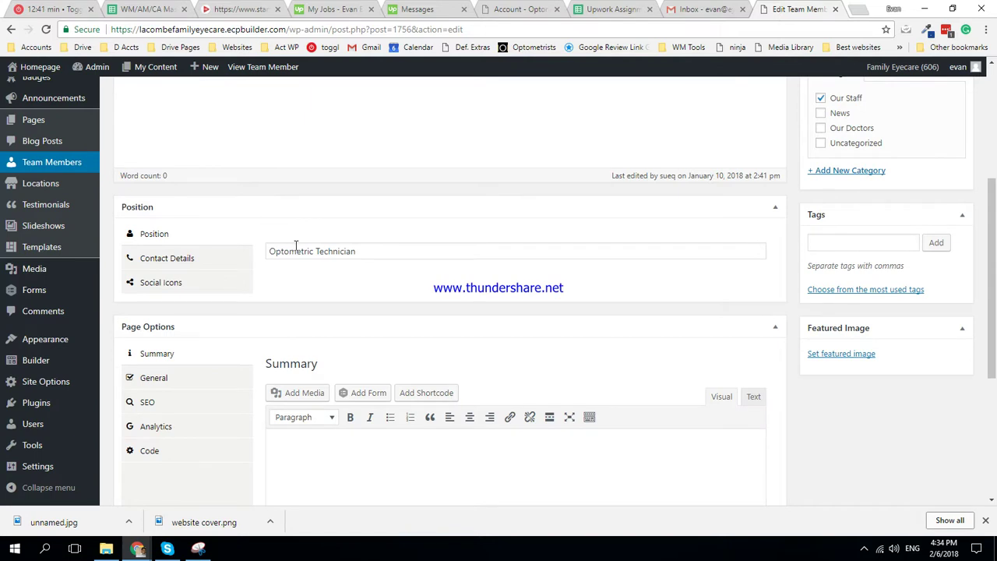
{"action": "scroll", "coordinate": [152, 143], "scroll_direction": "up", "scroll_amount": 5}
{"action": "key", "text": "alt+Left"}
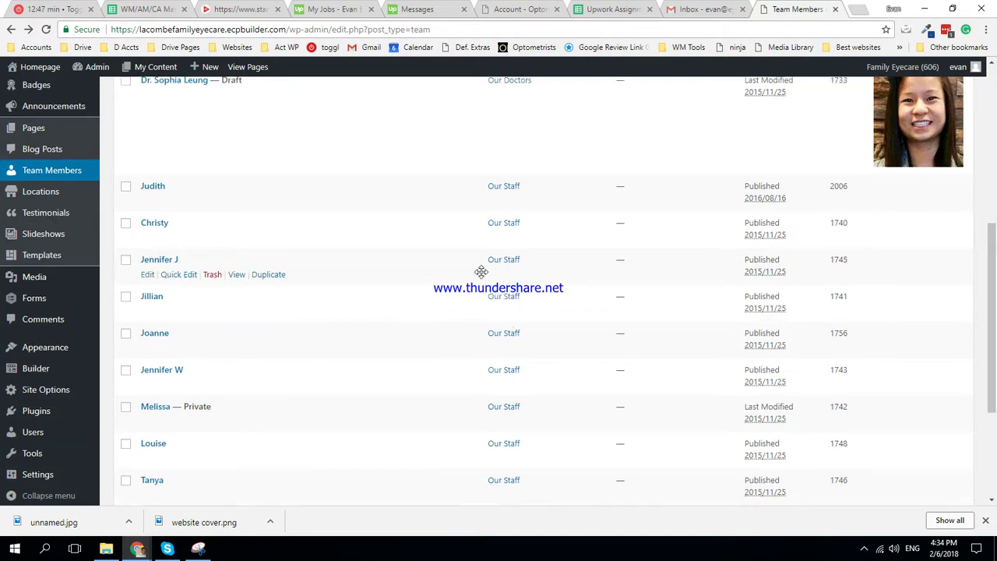
{"action": "scroll", "coordinate": [488, 274], "scroll_direction": "up", "scroll_amount": 5}
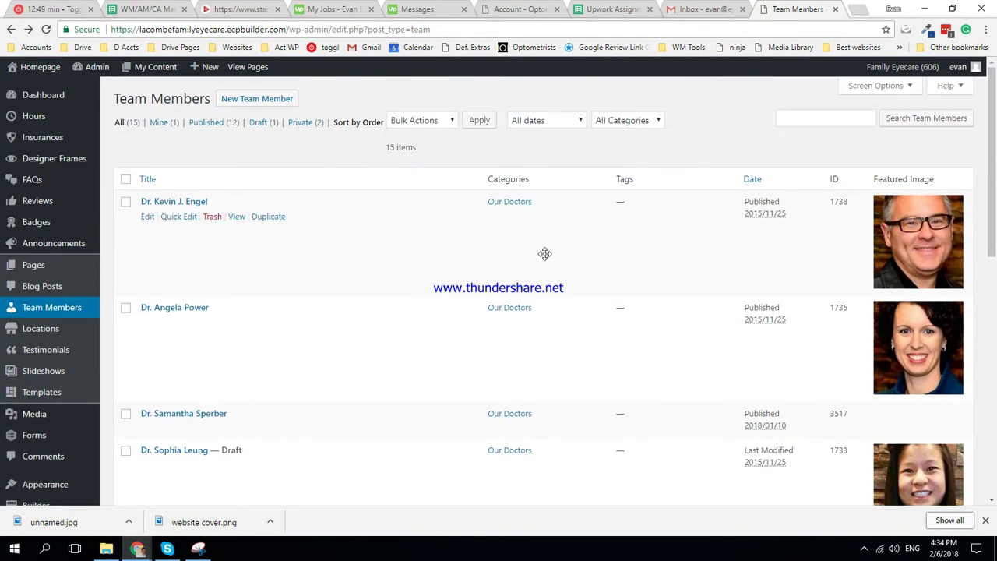
Publish team member Laura with position 'Optometric Assistant' in the Our Staff category.
{"action": "left_click", "coordinate": [285, 99]}
{"action": "type", "text": "Laura"}
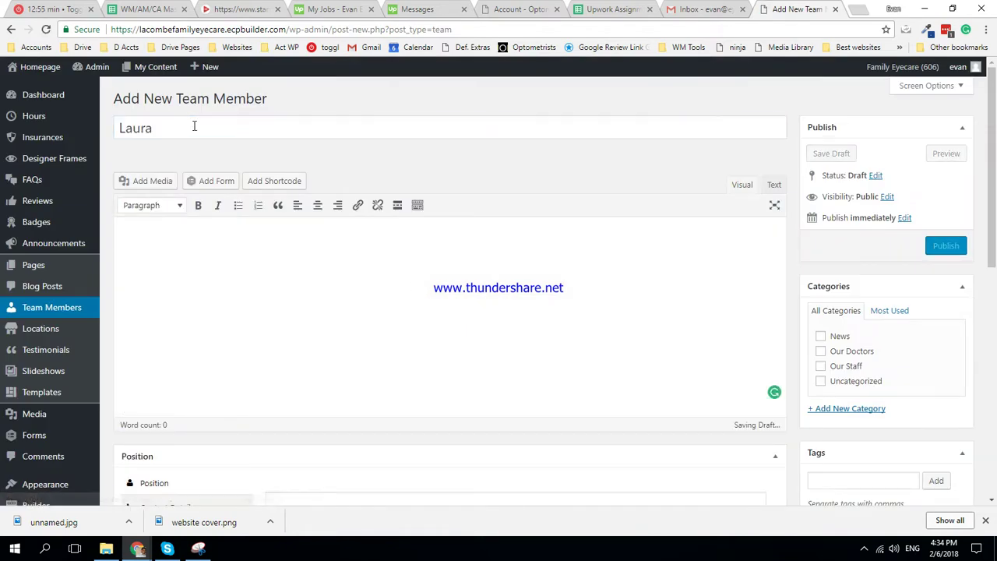
{"action": "scroll", "coordinate": [336, 356], "scroll_direction": "down", "scroll_amount": 3}
{"action": "left_click", "coordinate": [378, 250]}
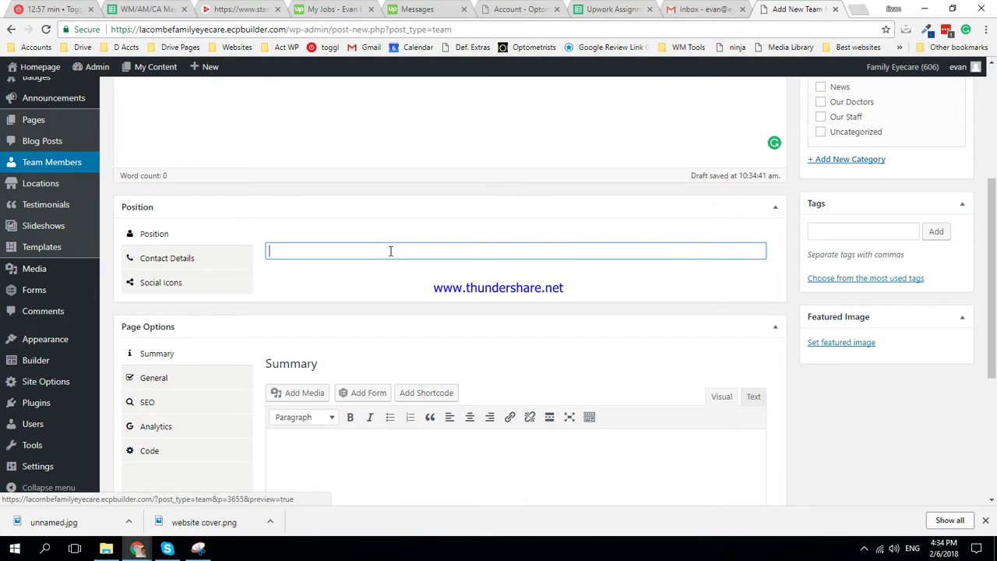
{"action": "type", "text": "Laura, Optometric Assistant"}
{"action": "left_click_drag", "start_coordinate": [234, 253], "coordinate": [71, 238]}
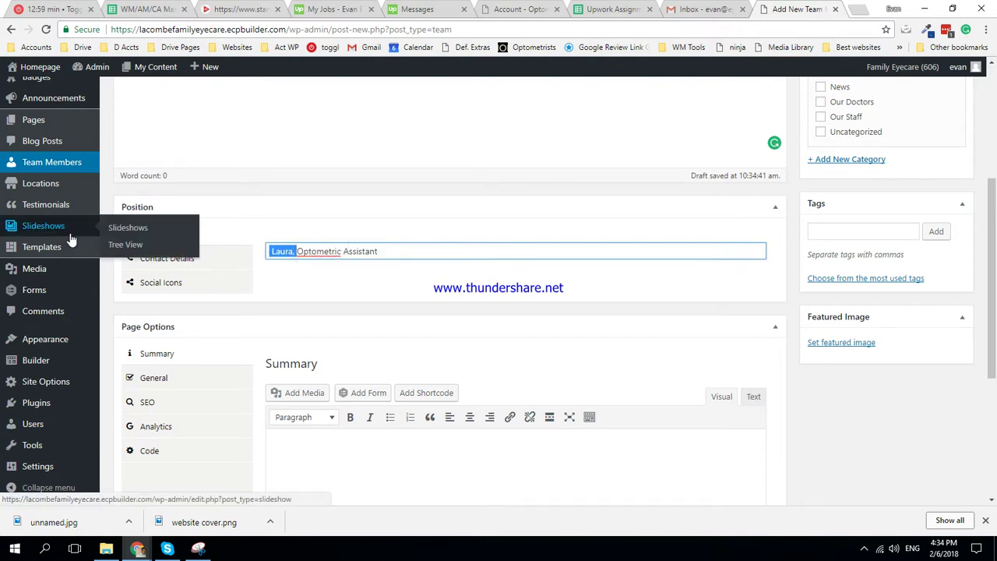
{"action": "key", "text": "BackSpace"}
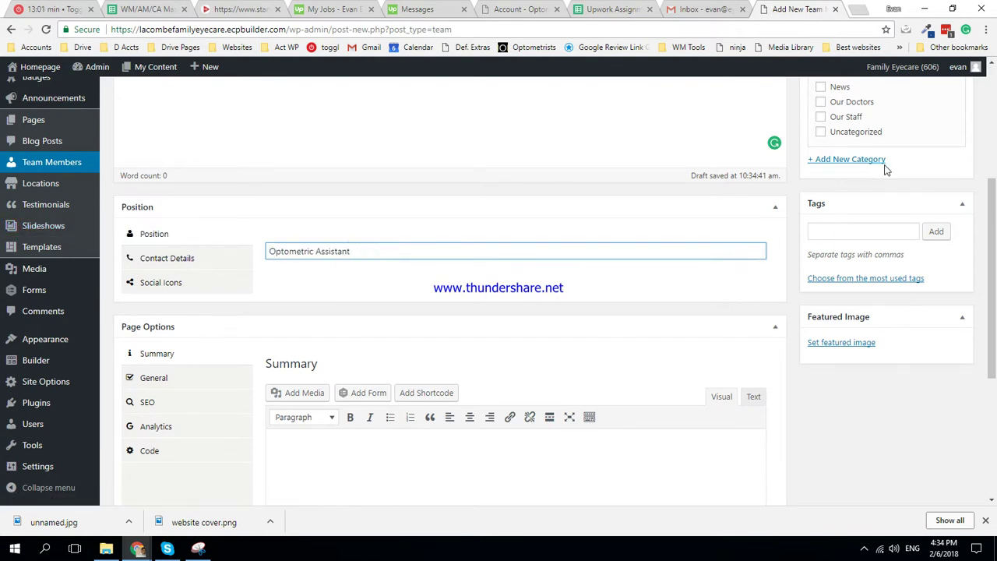
{"action": "scroll", "coordinate": [892, 175], "scroll_direction": "up", "scroll_amount": 2}
{"action": "left_click", "coordinate": [846, 241]}
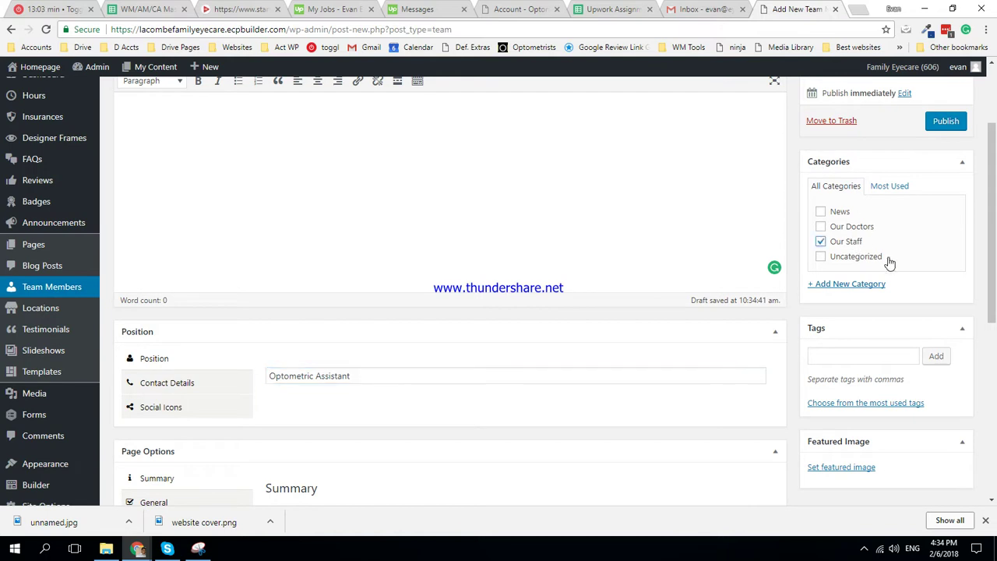
{"action": "left_click", "coordinate": [946, 122]}
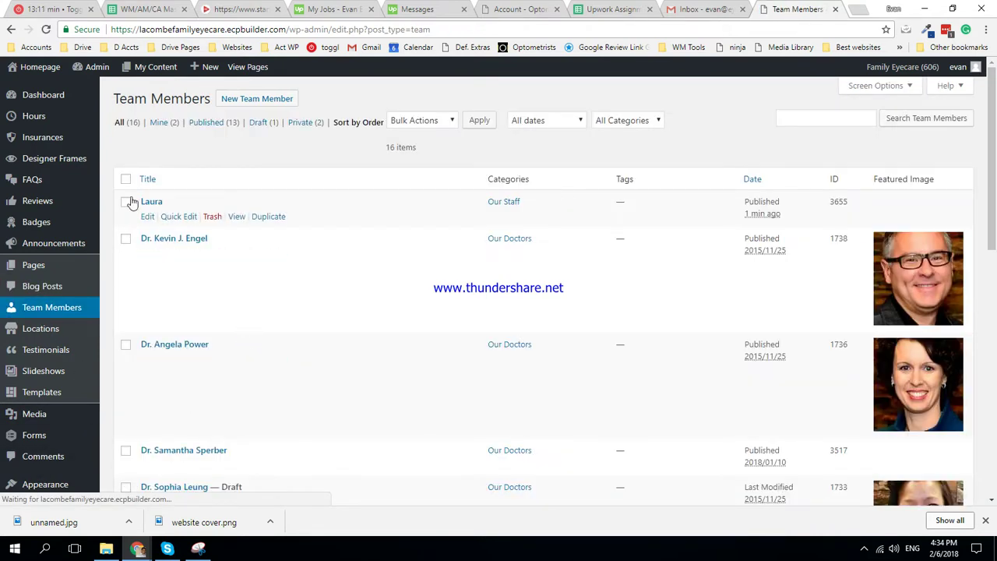
{"action": "mouse_move", "coordinate": [137, 200]}
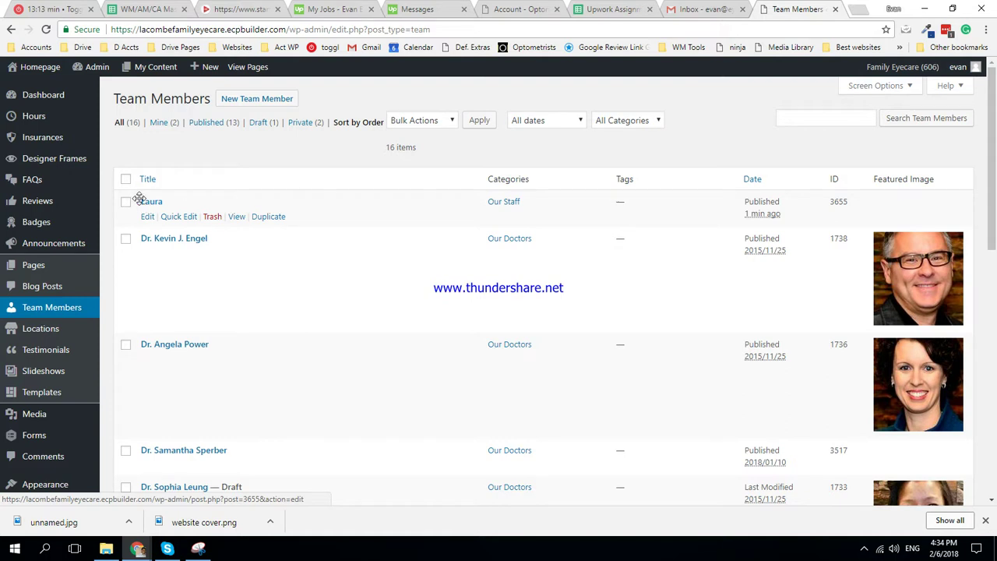
Move Laura below Joanne and confirm she appears on the live Our Team page.
{"action": "mouse_move", "coordinate": [139, 198]}
{"action": "left_mouse_down"}
{"action": "mouse_move", "coordinate": [214, 454]}
{"action": "mouse_move", "coordinate": [229, 350]}
{"action": "left_mouse_up"}
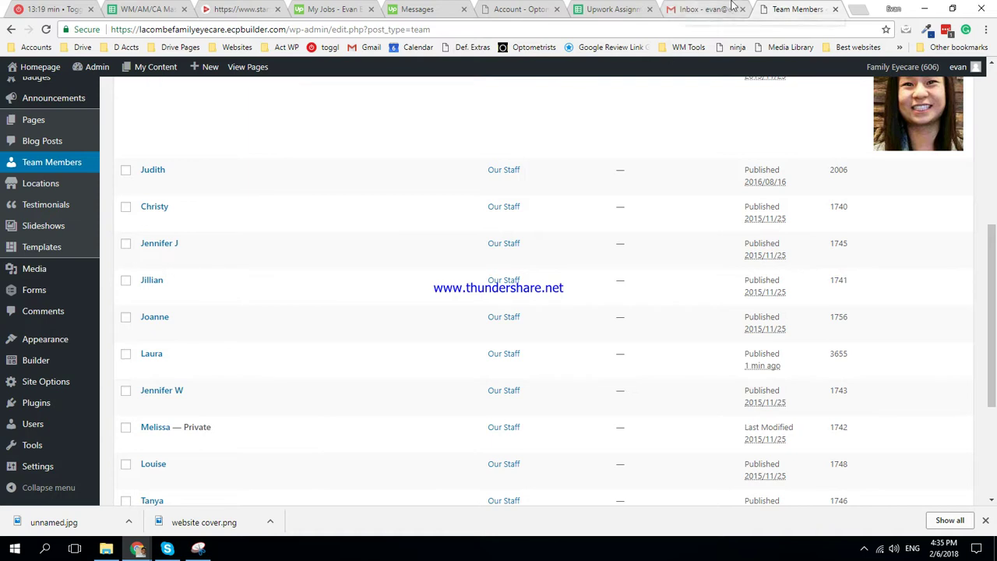
{"action": "left_click", "coordinate": [24, 161]}
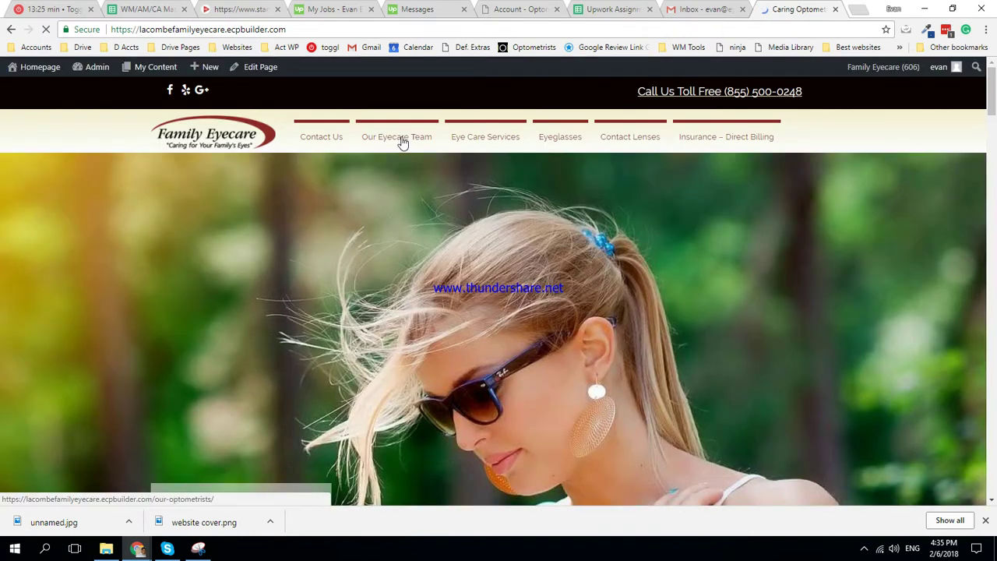
{"action": "left_click", "coordinate": [402, 143]}
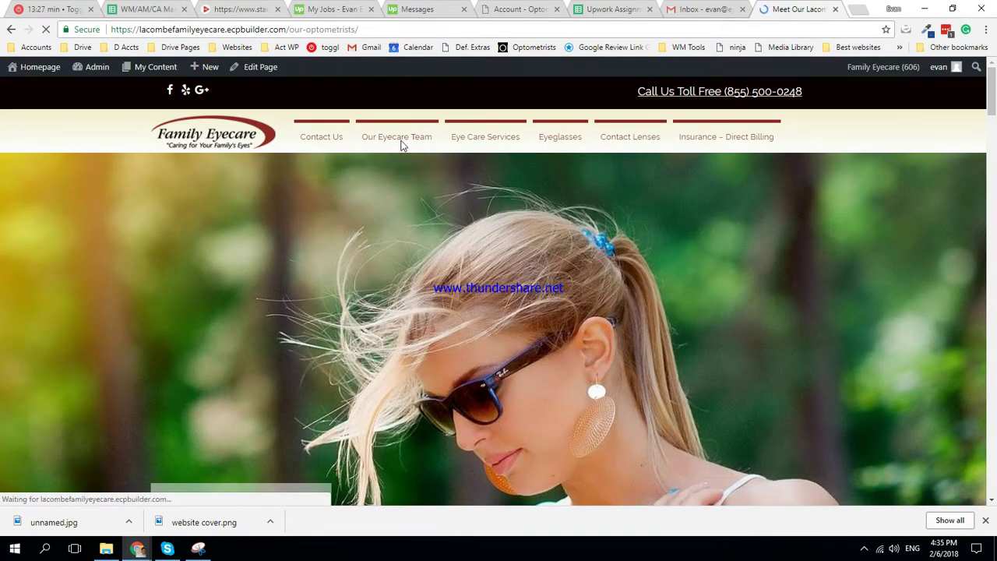
{"action": "scroll", "coordinate": [370, 257], "scroll_direction": "down", "scroll_amount": 8}
{"action": "scroll", "coordinate": [365, 265], "scroll_direction": "down", "scroll_amount": 3}
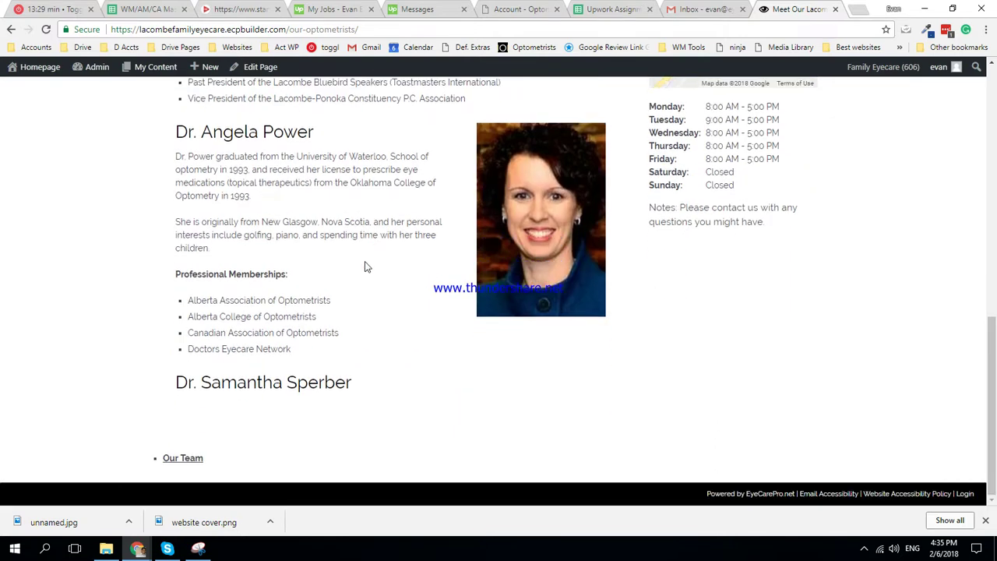
{"action": "left_click", "coordinate": [196, 465]}
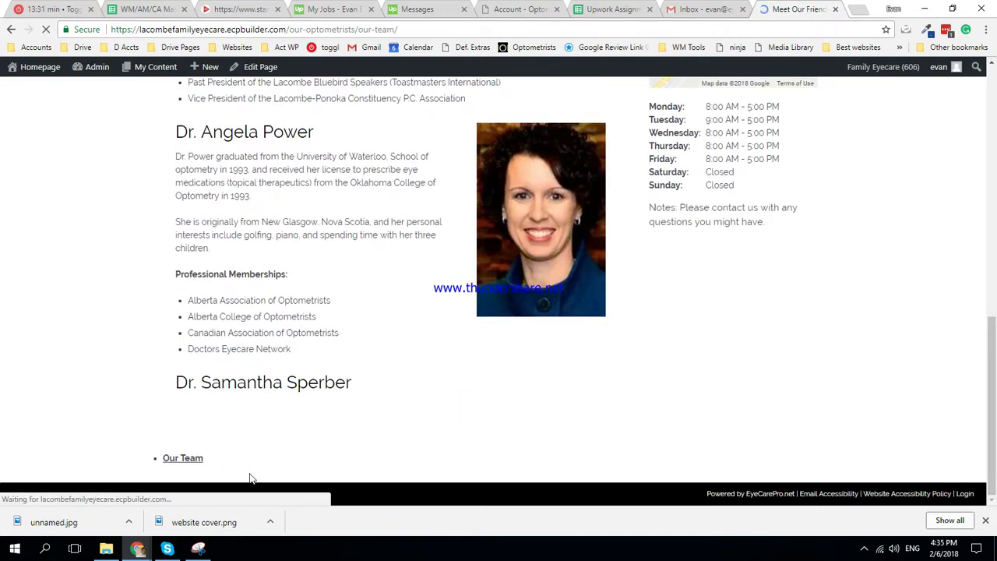
{"action": "scroll", "coordinate": [282, 377], "scroll_direction": "down", "scroll_amount": 5}
{"action": "scroll", "coordinate": [282, 377], "scroll_direction": "down", "scroll_amount": 2}
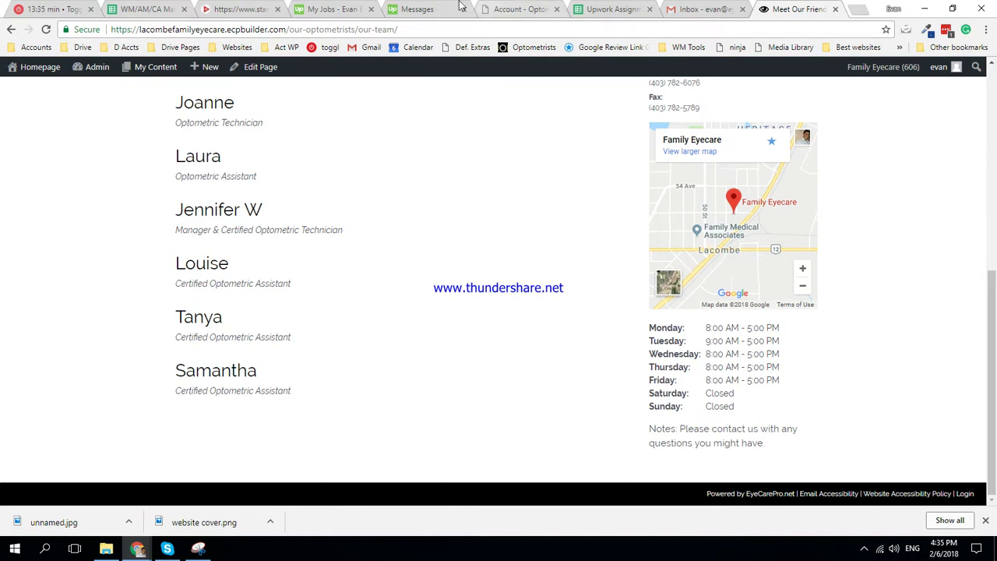
{"action": "left_click", "coordinate": [690, 9]}
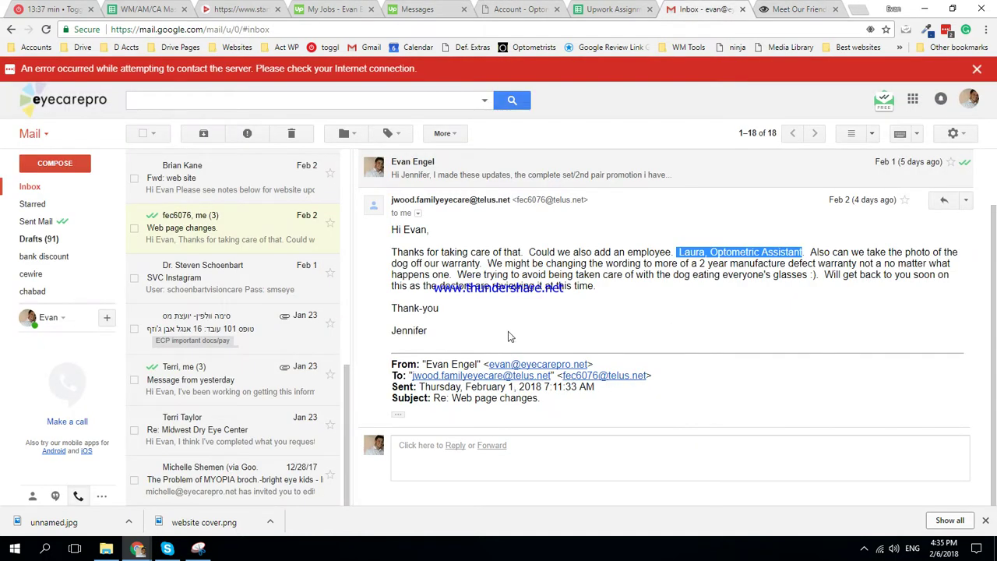
Highlight the client's dog-photo and warranty wording requests, then return to the website.
{"action": "left_click", "coordinate": [812, 295]}
{"action": "mouse_move", "coordinate": [403, 268]}
{"action": "left_mouse_down"}
{"action": "mouse_move", "coordinate": [759, 279]}
{"action": "mouse_move", "coordinate": [927, 302]}
{"action": "left_mouse_up"}
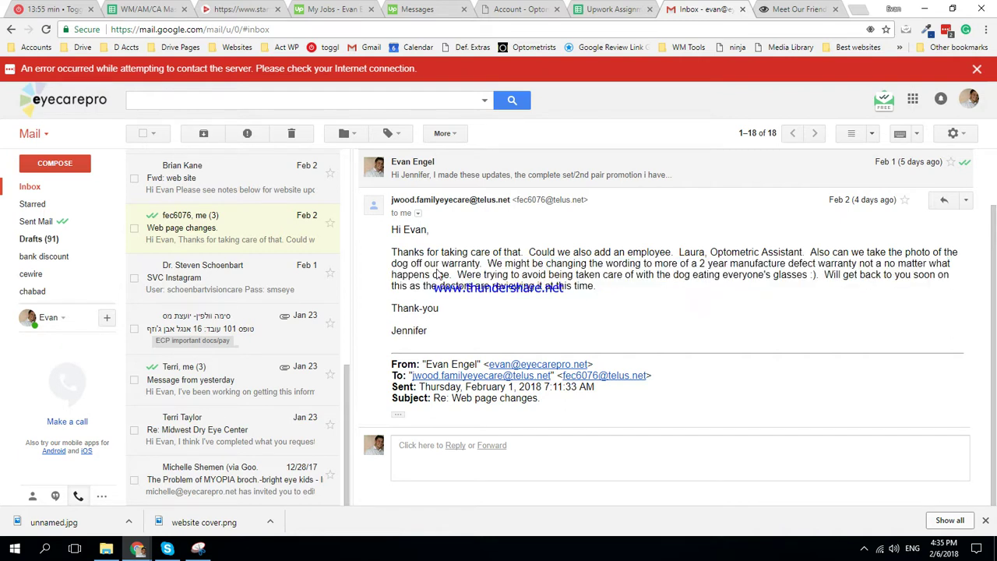
{"action": "left_click_drag", "start_coordinate": [412, 263], "coordinate": [783, 294]}
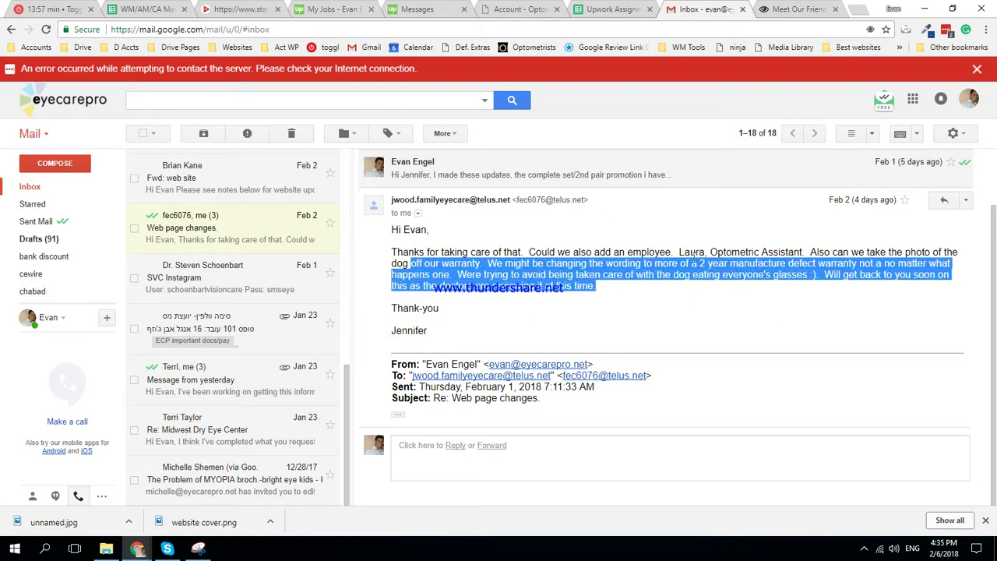
{"action": "left_click", "coordinate": [776, 8]}
{"action": "scroll", "coordinate": [96, 385], "scroll_direction": "up", "scroll_amount": 2}
Go to the Eyeglasses page and launch it in the page builder.
{"action": "scroll", "coordinate": [182, 454], "scroll_direction": "up", "scroll_amount": 3}
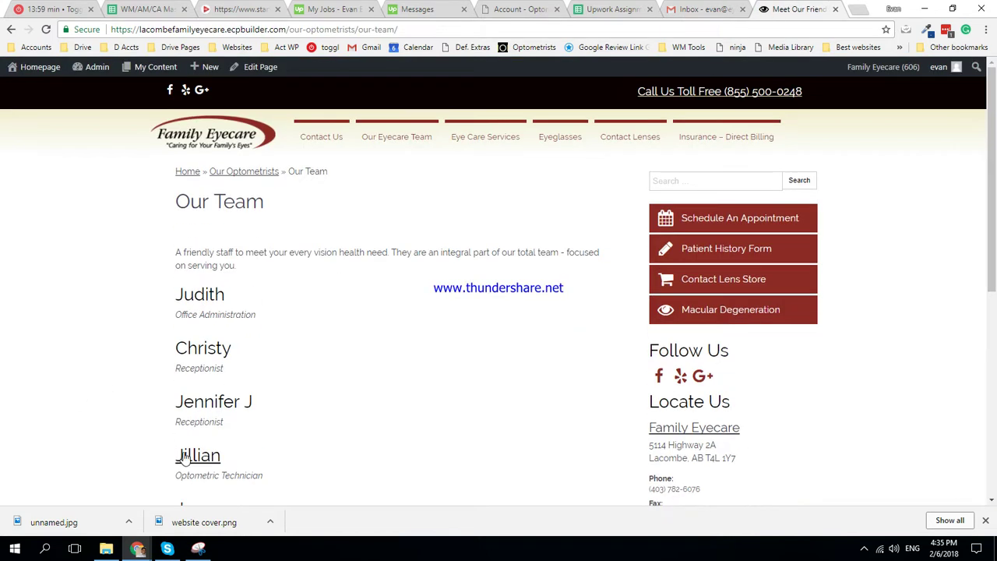
{"action": "left_click", "coordinate": [750, 138]}
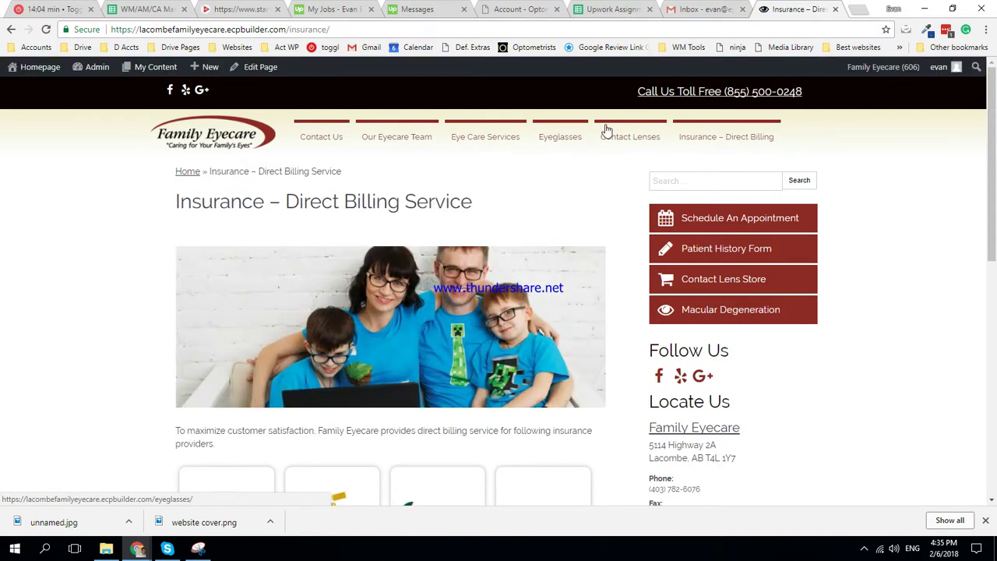
{"action": "left_click", "coordinate": [548, 138]}
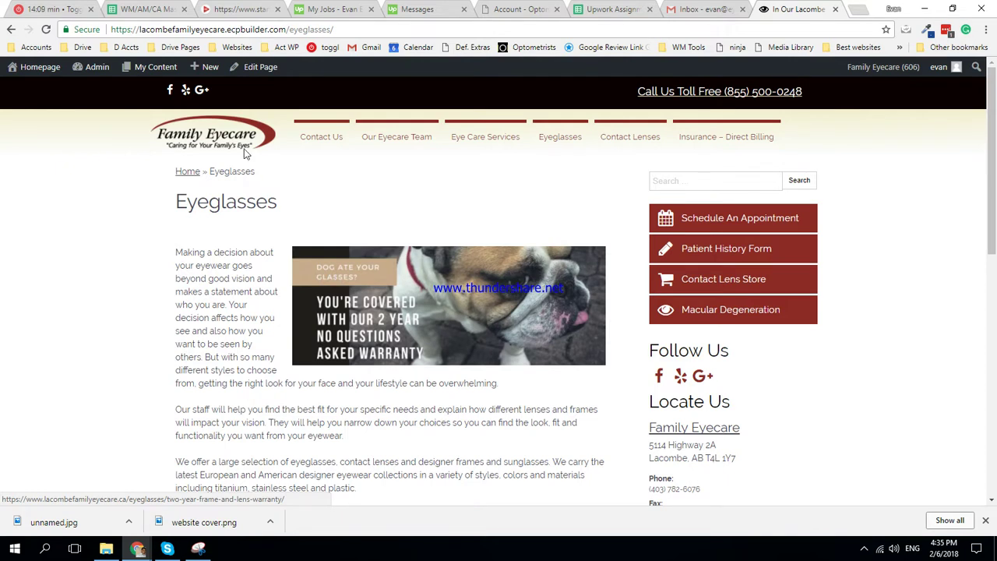
{"action": "mouse_move", "coordinate": [254, 67]}
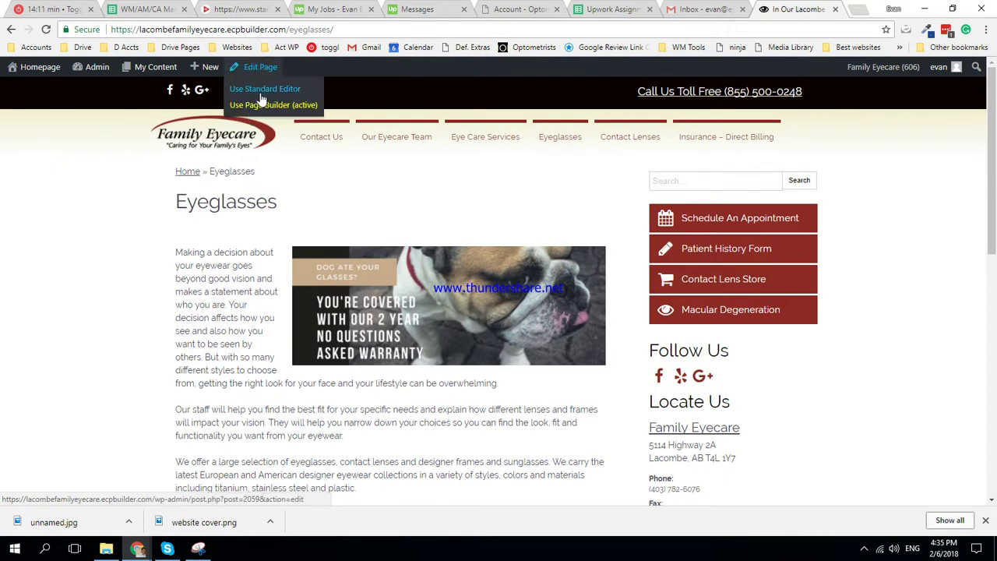
{"action": "left_click", "coordinate": [263, 106]}
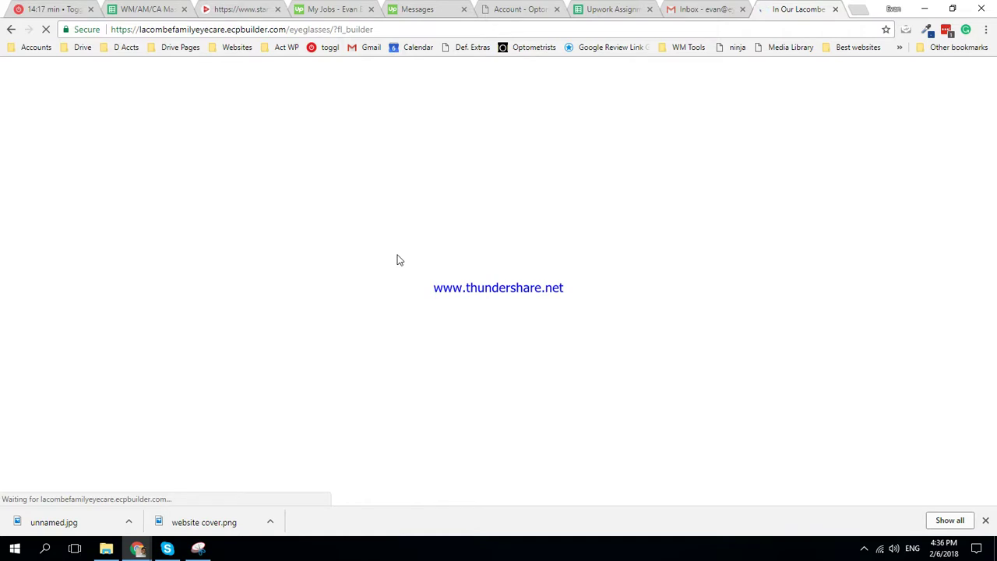
Delete the bulldog warranty photo from the intro text block and save the block.
{"action": "scroll", "coordinate": [394, 258], "scroll_direction": "down", "scroll_amount": 3}
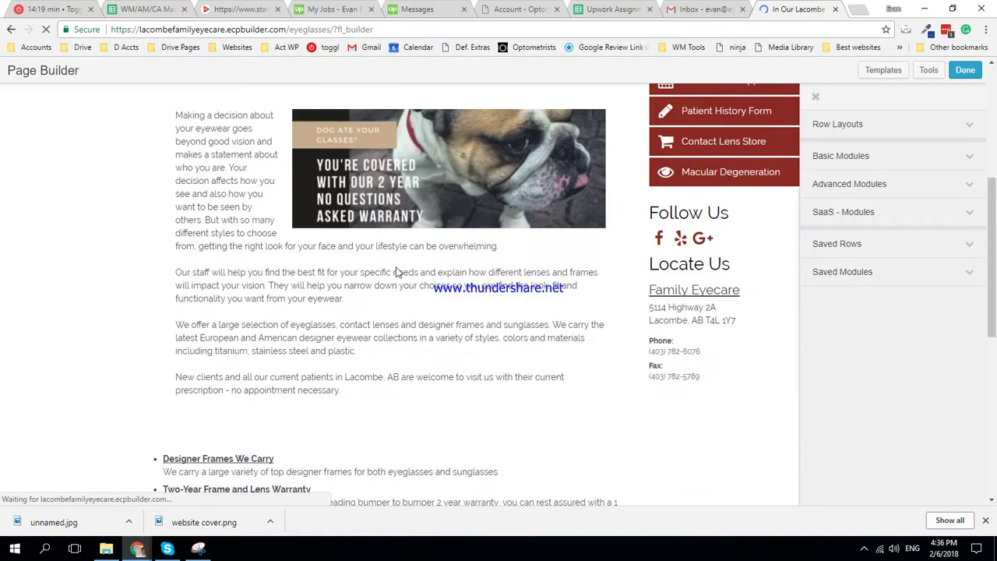
{"action": "left_click", "coordinate": [413, 245]}
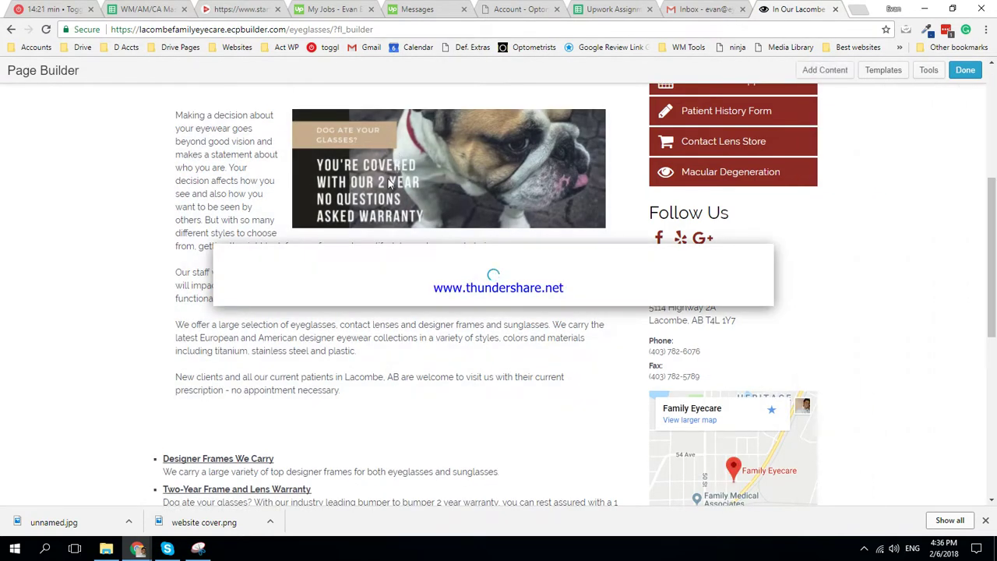
{"action": "left_click", "coordinate": [509, 343]}
{"action": "key", "text": "Delete"}
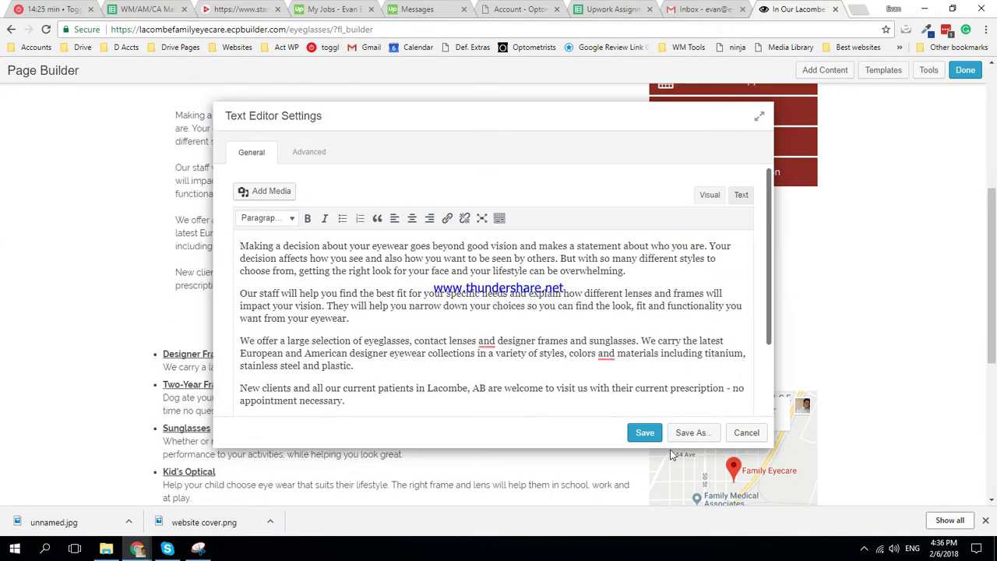
{"action": "left_click", "coordinate": [645, 432]}
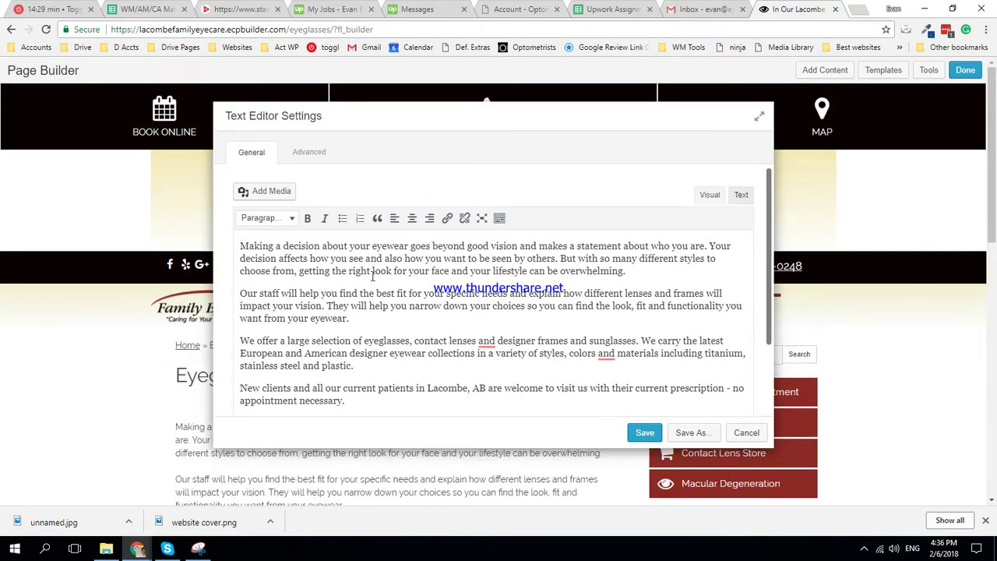
{"action": "left_click", "coordinate": [645, 433]}
{"action": "scroll", "coordinate": [211, 434], "scroll_direction": "down", "scroll_amount": 6}
{"action": "scroll", "coordinate": [210, 405], "scroll_direction": "up", "scroll_amount": 1}
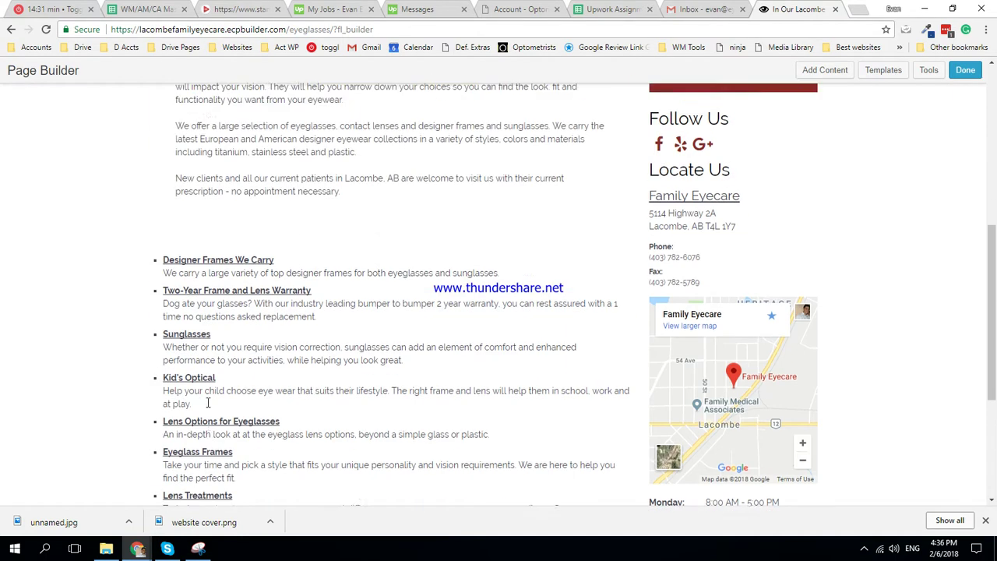
{"action": "scroll", "coordinate": [208, 403], "scroll_direction": "up", "scroll_amount": 4}
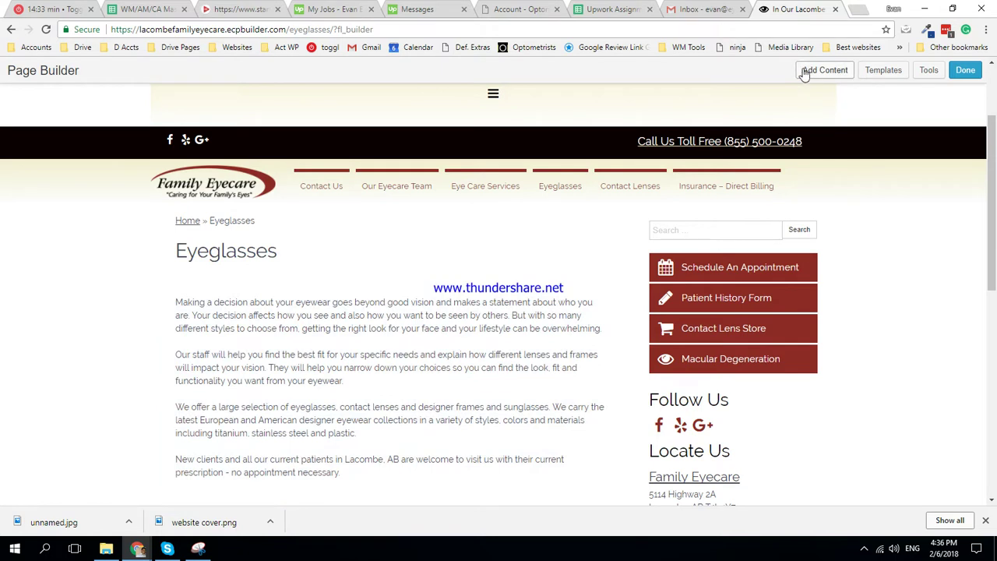
{"action": "left_click", "coordinate": [805, 73]}
Add an Editor block under the Eyeglasses title holding the COACH image from the Media Library.
{"action": "left_click", "coordinate": [848, 156]}
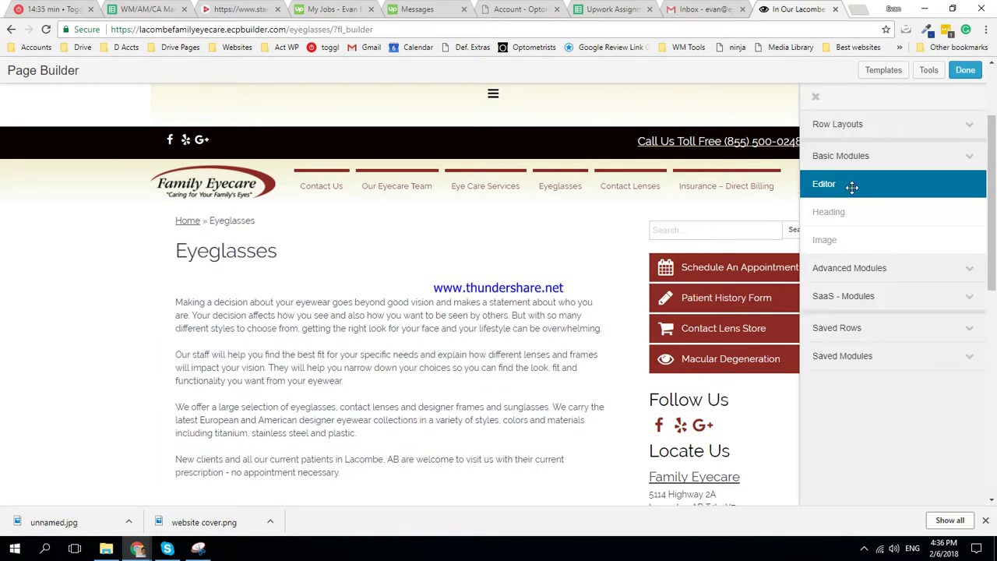
{"action": "left_click_drag", "start_coordinate": [853, 187], "coordinate": [309, 327]}
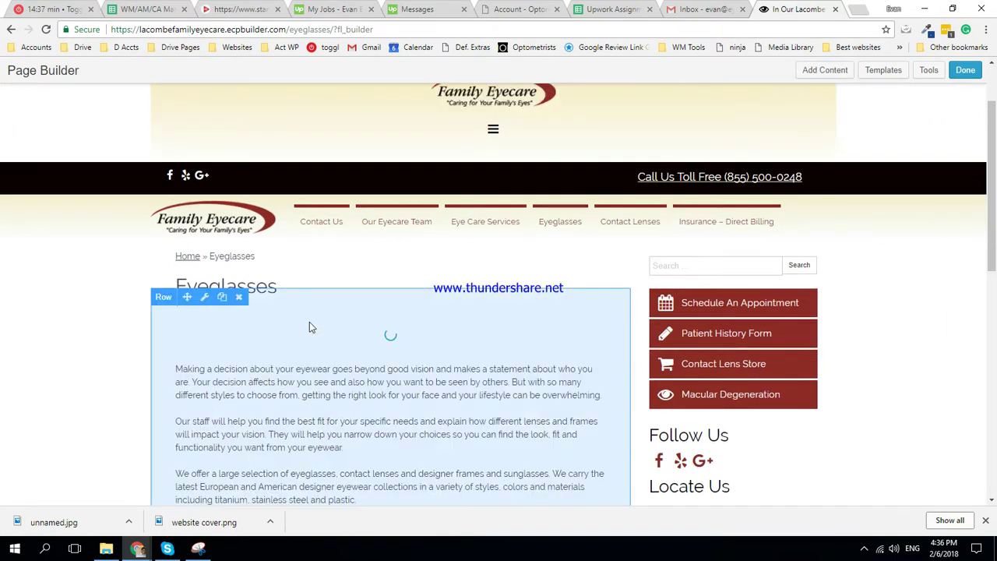
{"action": "left_click", "coordinate": [267, 201]}
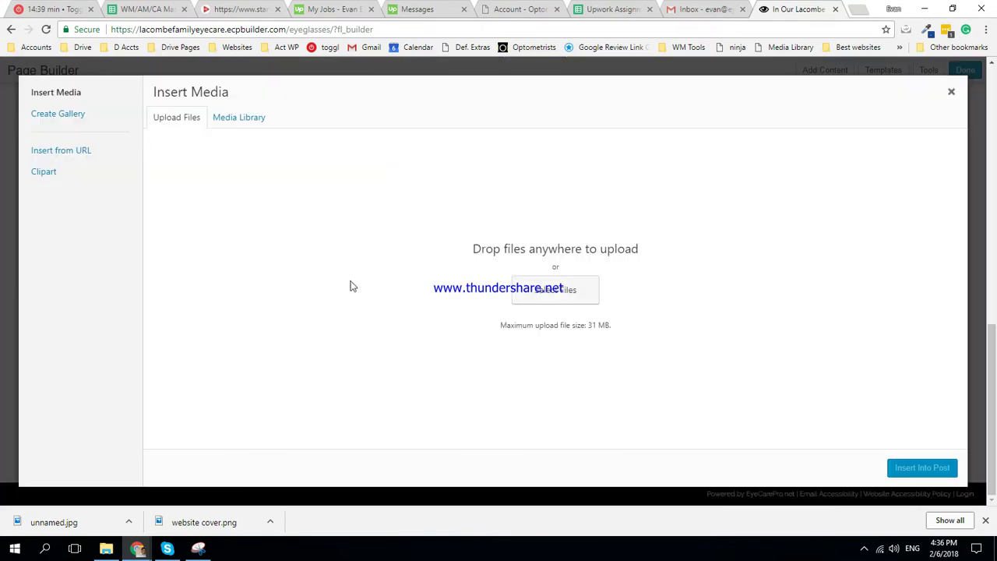
{"action": "left_click", "coordinate": [238, 115]}
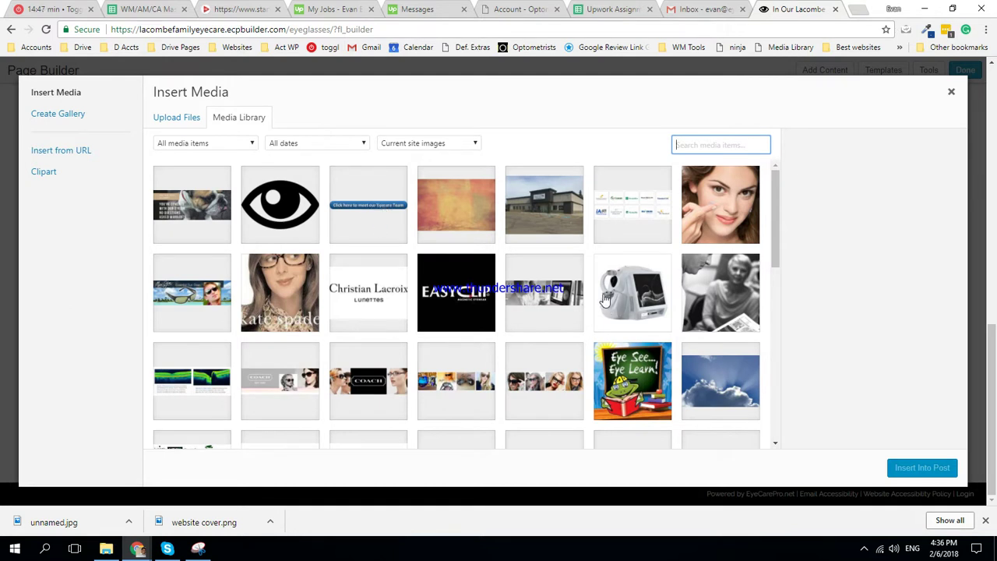
{"action": "scroll", "coordinate": [592, 285], "scroll_direction": "down", "scroll_amount": 3}
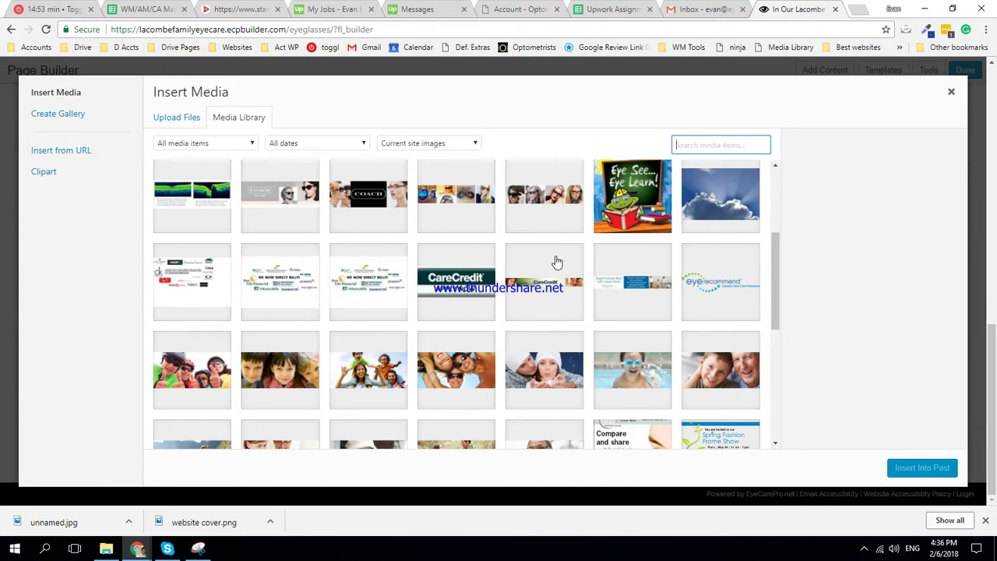
{"action": "left_click", "coordinate": [368, 191]}
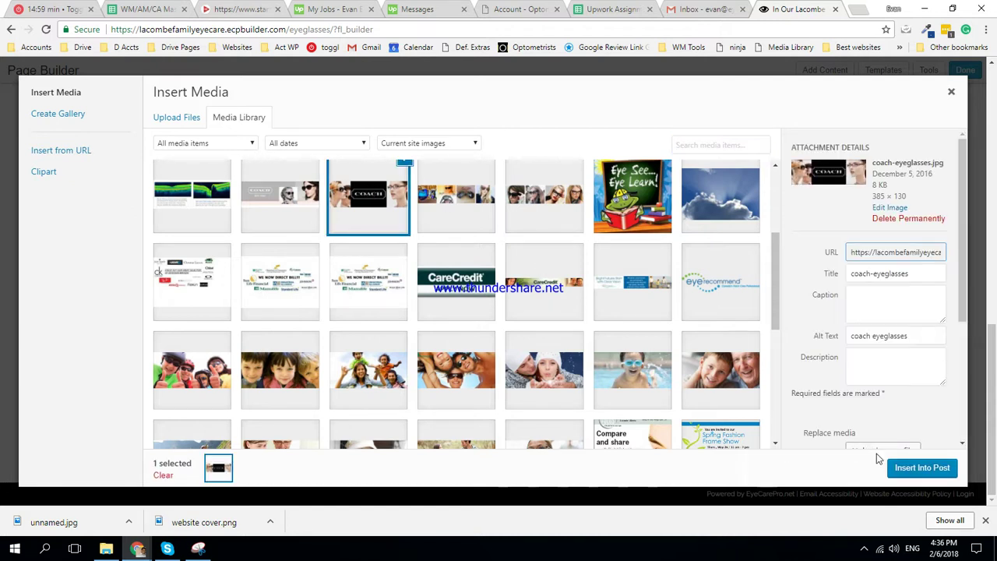
{"action": "left_click", "coordinate": [921, 470]}
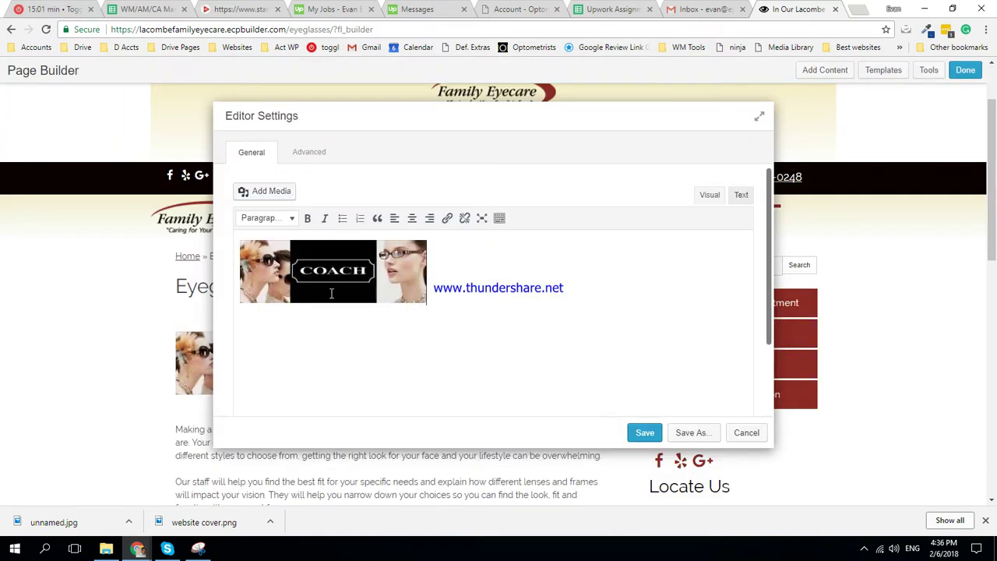
{"action": "left_click", "coordinate": [343, 280]}
Set the COACH image to Full Size, centre it, and save the block.
{"action": "left_click", "coordinate": [361, 329]}
{"action": "left_click", "coordinate": [292, 251]}
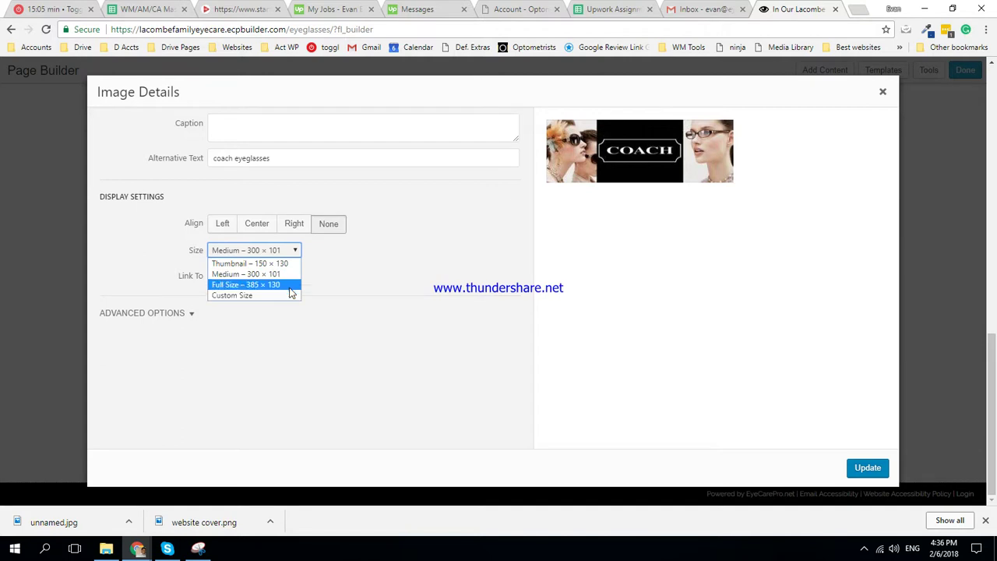
{"action": "left_click", "coordinate": [257, 285]}
{"action": "left_click", "coordinate": [868, 468]}
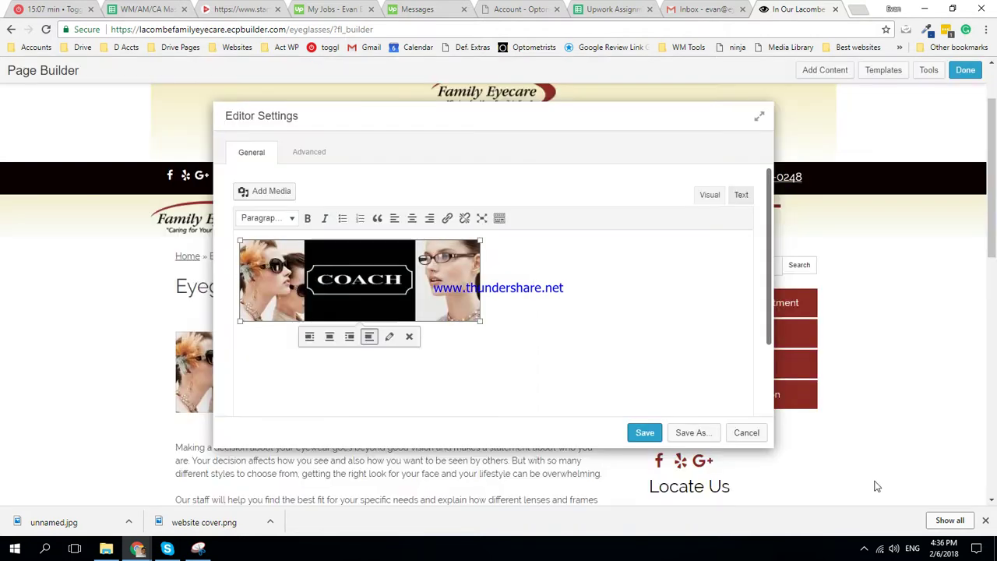
{"action": "left_click", "coordinate": [412, 218]}
{"action": "left_click", "coordinate": [644, 433]}
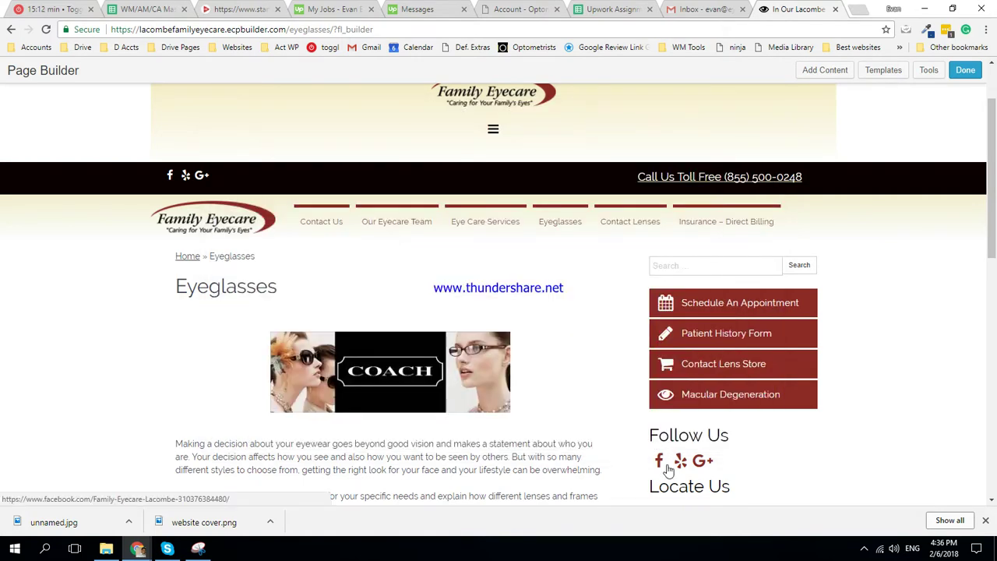
{"action": "scroll", "coordinate": [303, 331], "scroll_direction": "down", "scroll_amount": 1}
{"action": "scroll", "coordinate": [303, 330], "scroll_direction": "down", "scroll_amount": 4}
{"action": "scroll", "coordinate": [303, 330], "scroll_direction": "down", "scroll_amount": 3}
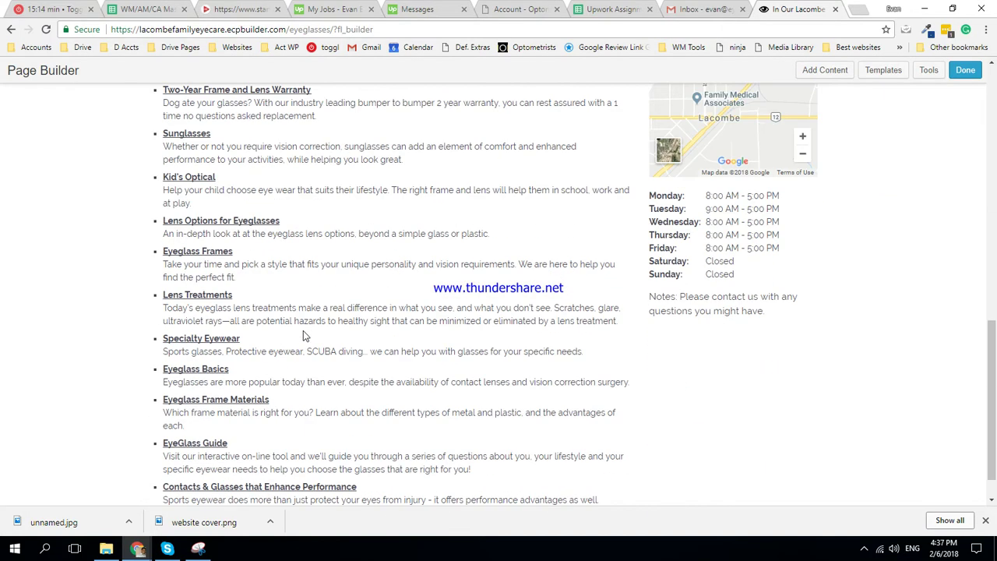
{"action": "scroll", "coordinate": [319, 312], "scroll_direction": "up", "scroll_amount": 4}
{"action": "scroll", "coordinate": [318, 311], "scroll_direction": "up", "scroll_amount": 1}
Publish the Eyeglasses page changes to the live site.
{"action": "left_click", "coordinate": [965, 70]}
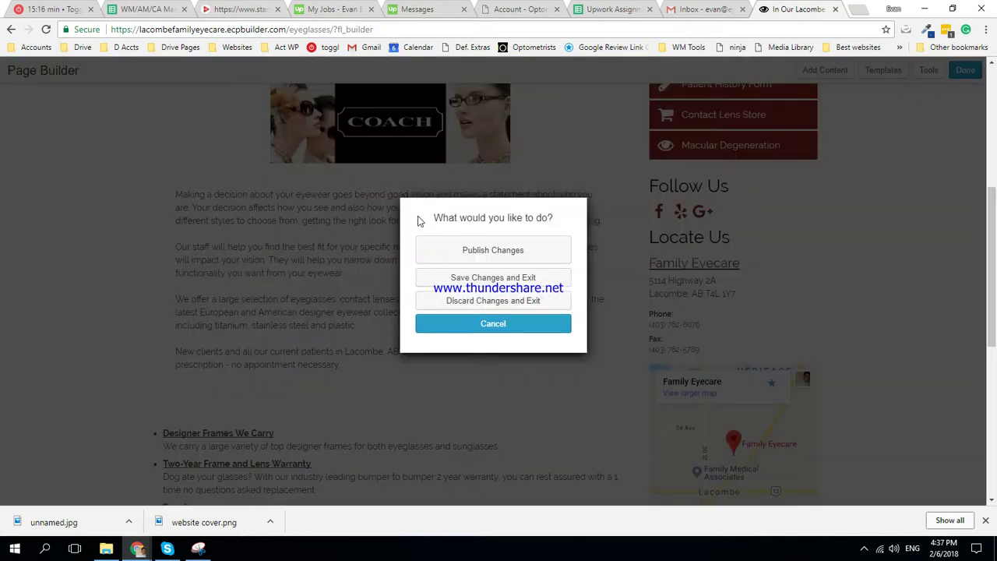
{"action": "left_click", "coordinate": [501, 248]}
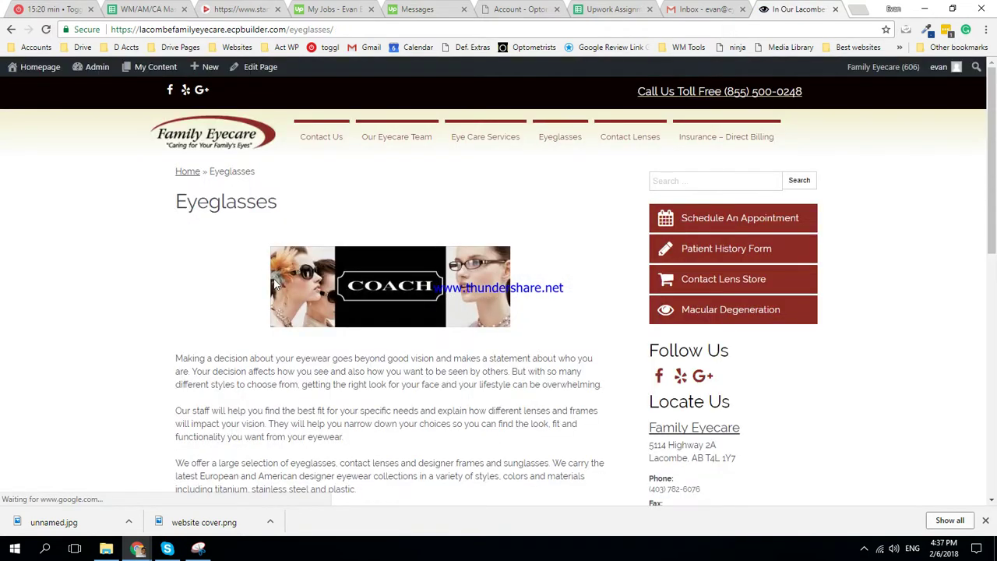
{"action": "scroll", "coordinate": [273, 285], "scroll_direction": "down", "scroll_amount": 5}
Preview the Designer Frames We Carry page, then reopen Eyeglasses in the page builder.
{"action": "left_click", "coordinate": [216, 224]}
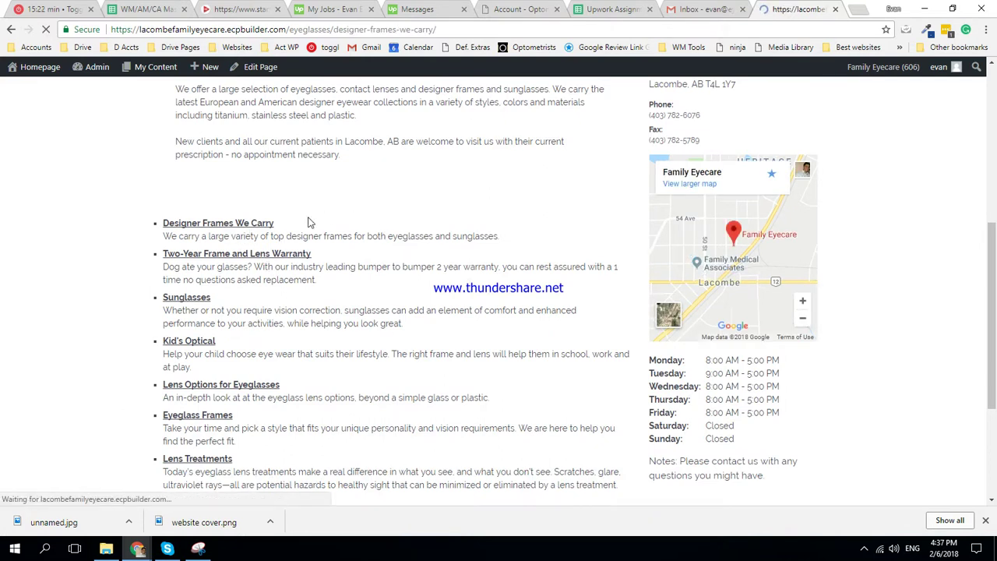
{"action": "scroll", "coordinate": [300, 226], "scroll_direction": "down", "scroll_amount": 5}
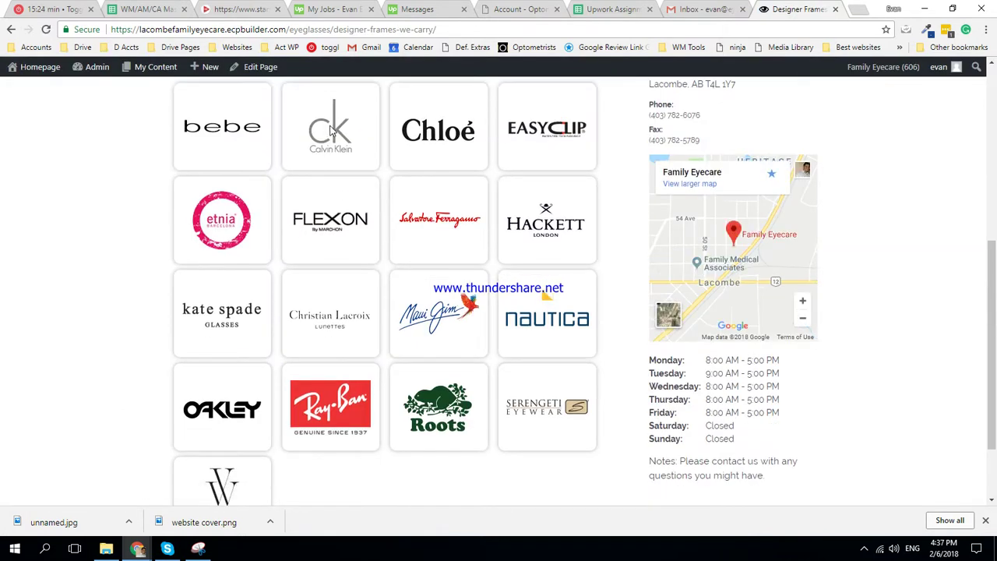
{"action": "scroll", "coordinate": [397, 299], "scroll_direction": "down", "scroll_amount": 2}
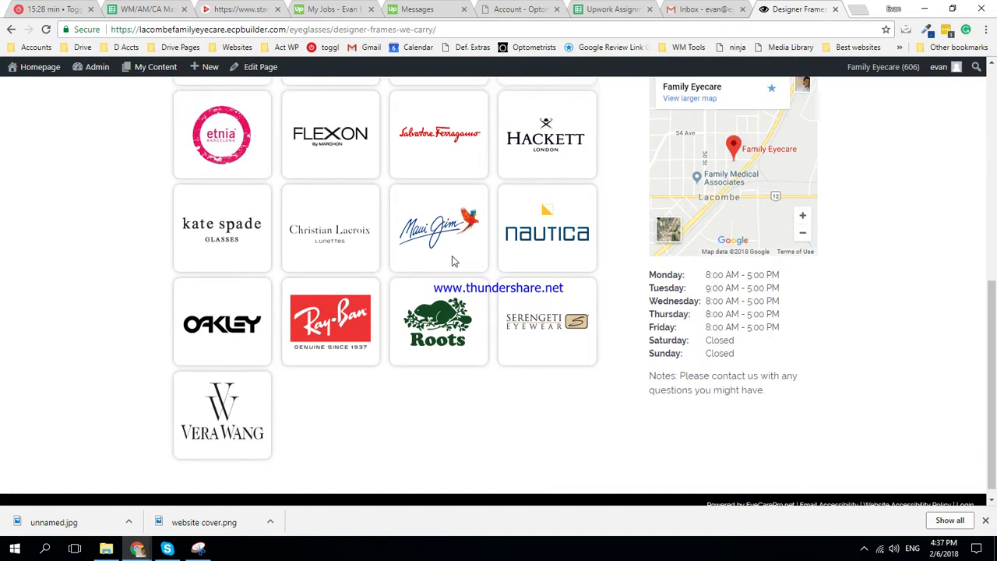
{"action": "scroll", "coordinate": [452, 255], "scroll_direction": "up", "scroll_amount": 6}
{"action": "scroll", "coordinate": [302, 237], "scroll_direction": "down", "scroll_amount": 2}
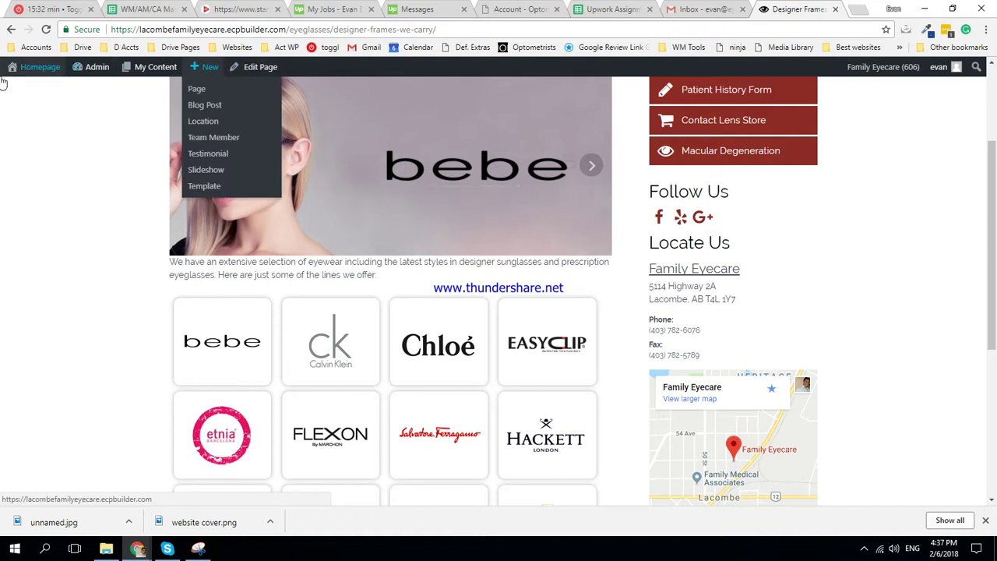
{"action": "left_click", "coordinate": [11, 28]}
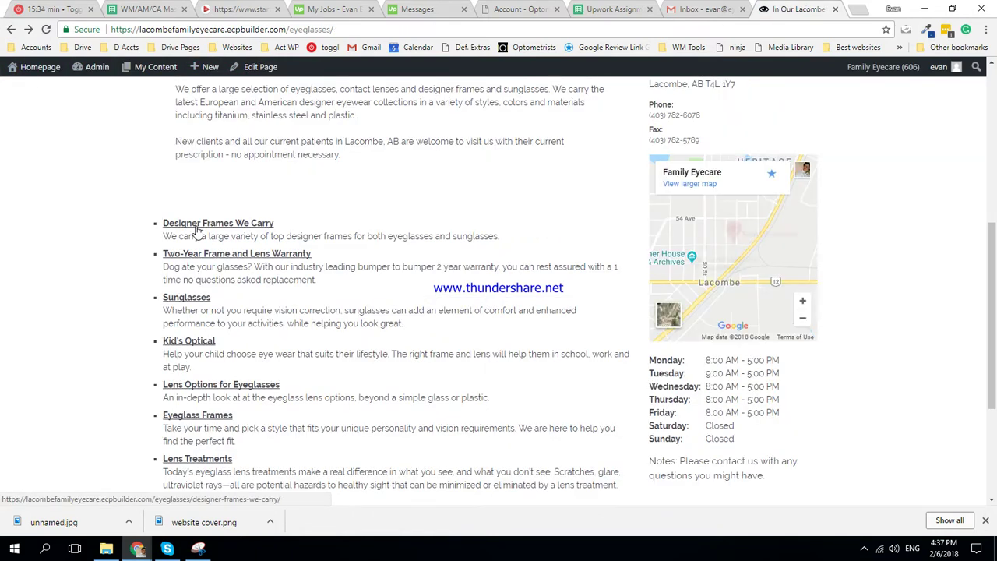
{"action": "left_click", "coordinate": [197, 226]}
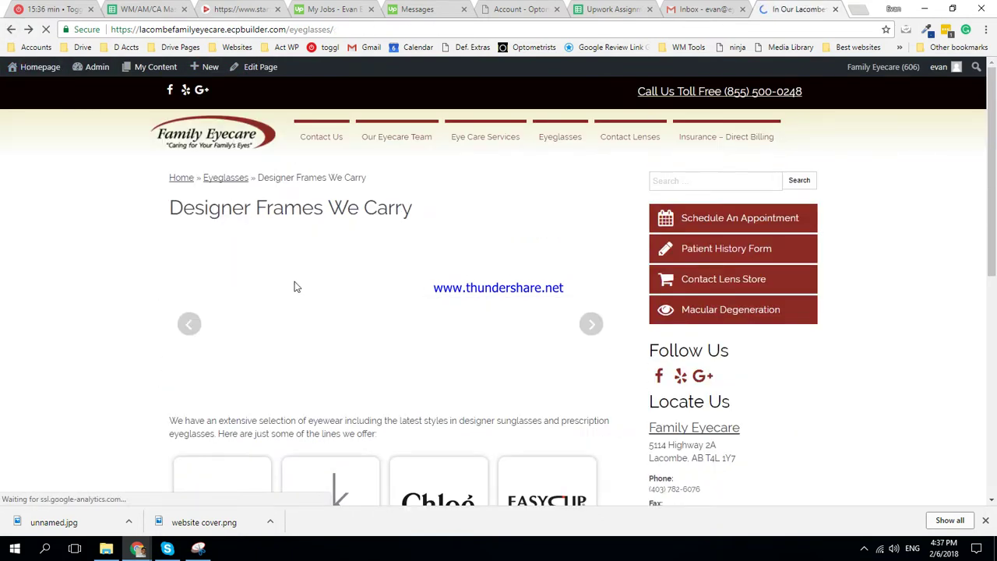
{"action": "scroll", "coordinate": [292, 289], "scroll_direction": "up", "scroll_amount": 3}
{"action": "scroll", "coordinate": [389, 238], "scroll_direction": "up", "scroll_amount": 1}
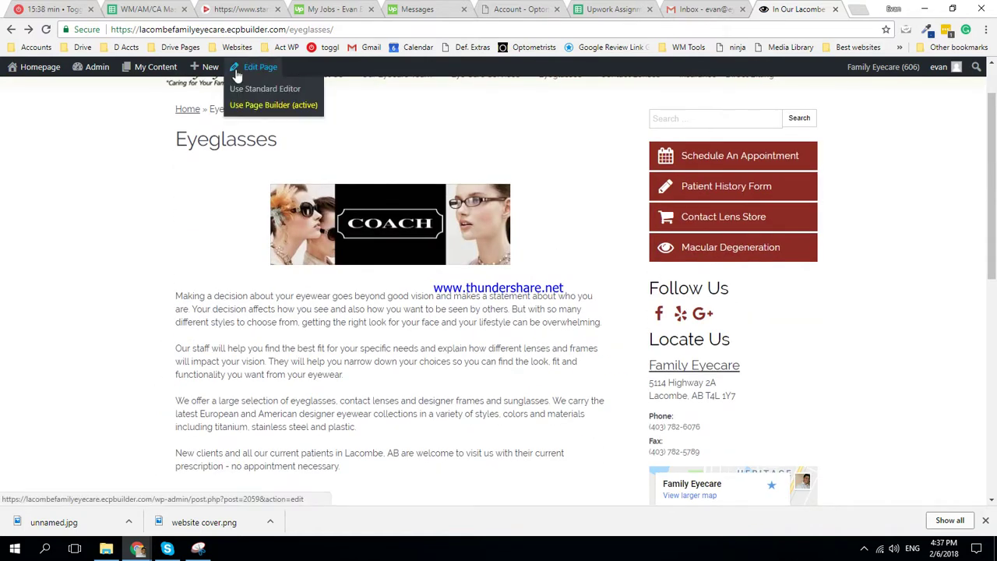
{"action": "left_click", "coordinate": [238, 104]}
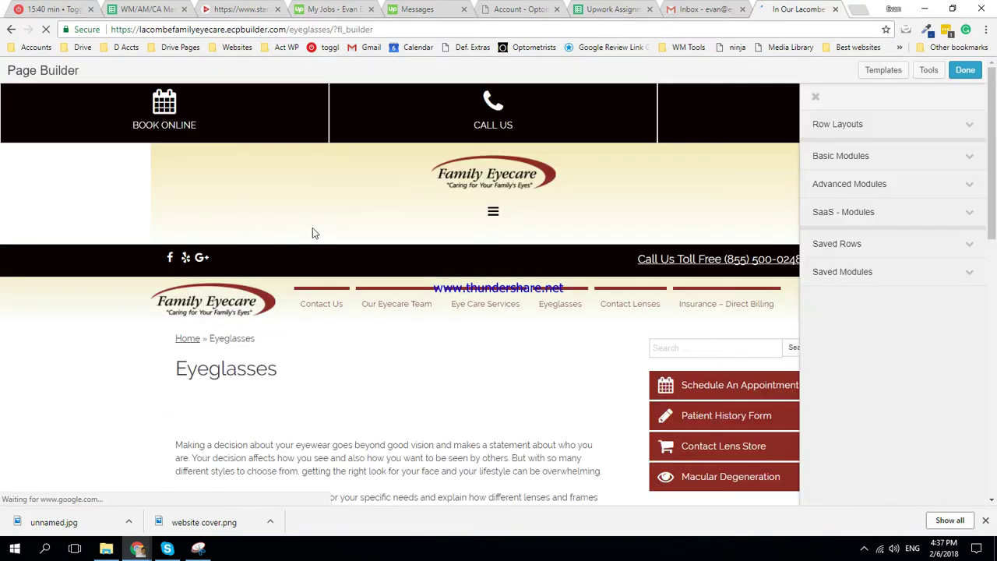
Delete the COACH banner image from the Eyeglasses page's text block.
{"action": "left_click", "coordinate": [354, 441]}
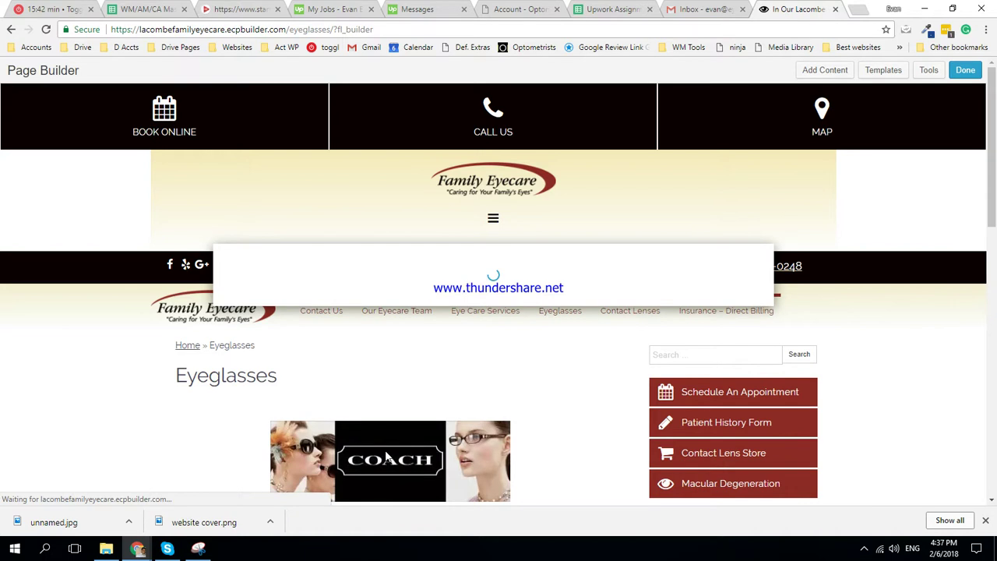
{"action": "left_click", "coordinate": [512, 318]}
{"action": "key", "text": "Delete"}
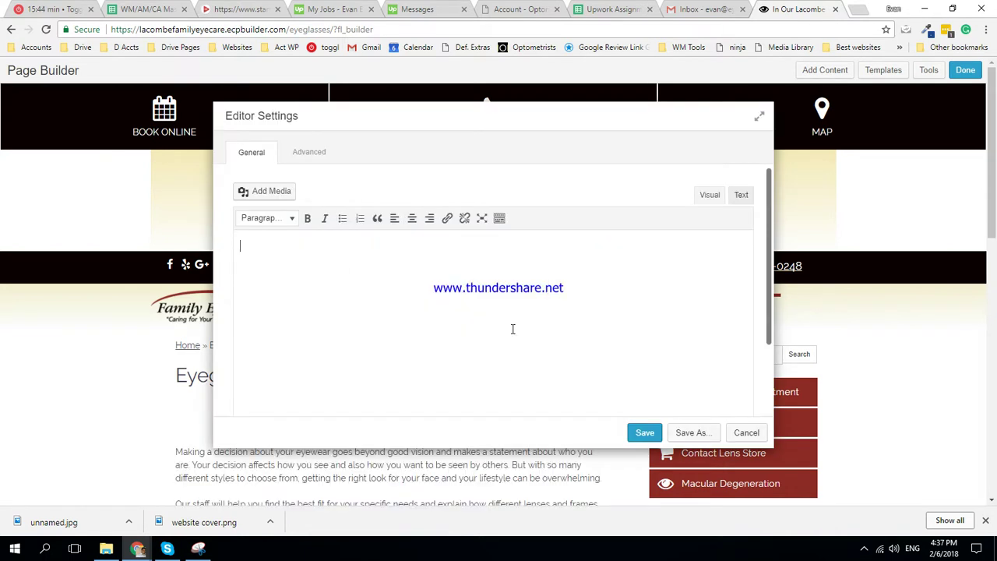
Pick the kaos_header image in the media library as a candidate banner.
{"action": "left_click", "coordinate": [257, 193]}
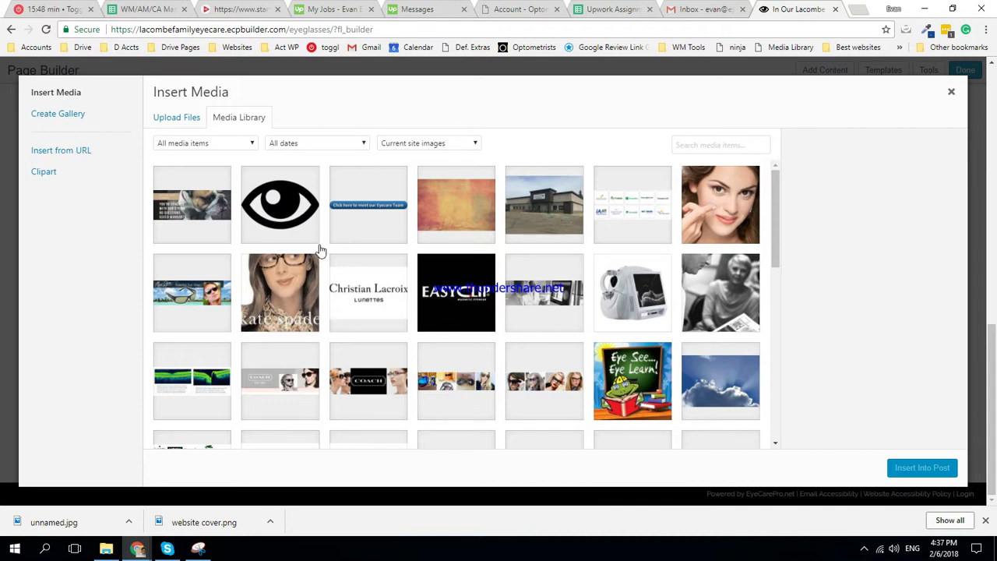
{"action": "scroll", "coordinate": [368, 257], "scroll_direction": "down", "scroll_amount": 2}
{"action": "scroll", "coordinate": [377, 266], "scroll_direction": "down", "scroll_amount": 3}
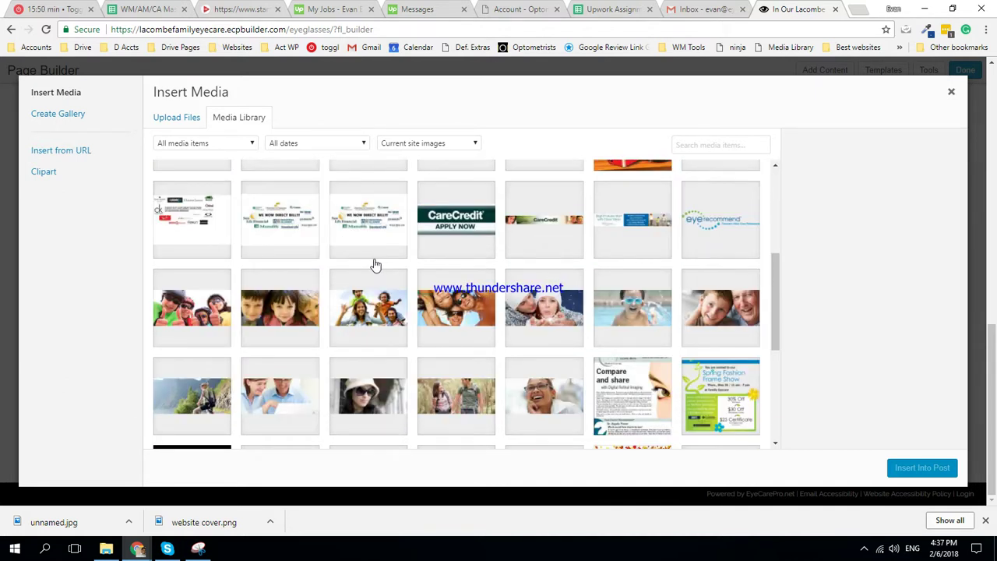
{"action": "scroll", "coordinate": [375, 266], "scroll_direction": "down", "scroll_amount": 2}
{"action": "scroll", "coordinate": [375, 266], "scroll_direction": "down", "scroll_amount": 2}
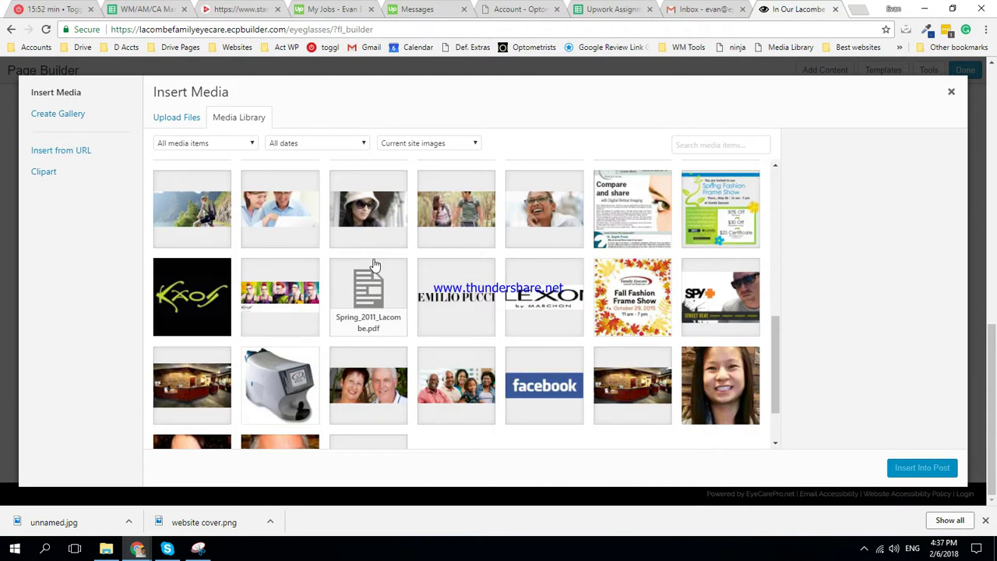
{"action": "left_click", "coordinate": [295, 303]}
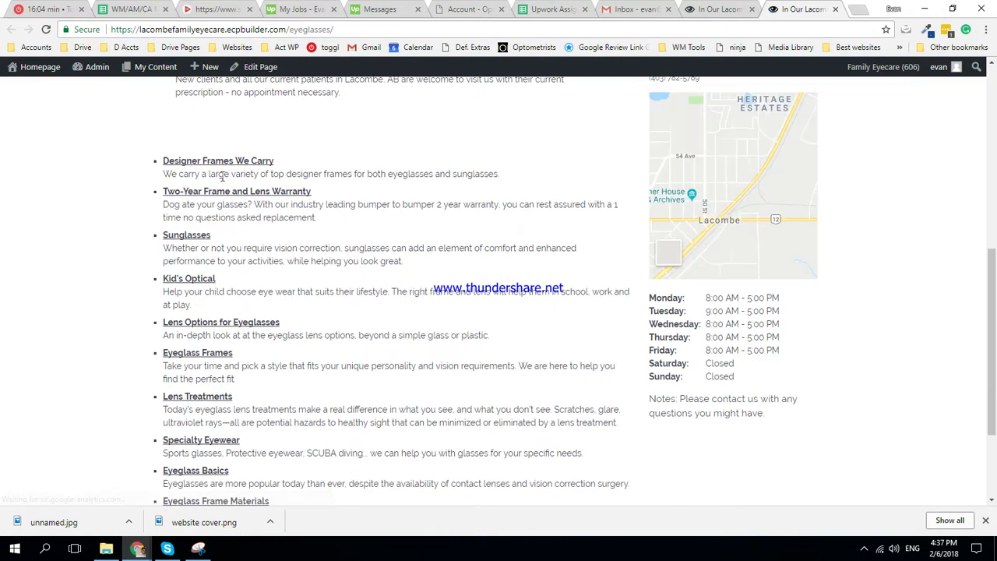
Browse the brand logo grid on the Designer Frames We Carry page, then return to the media library.
{"action": "left_click", "coordinate": [262, 162]}
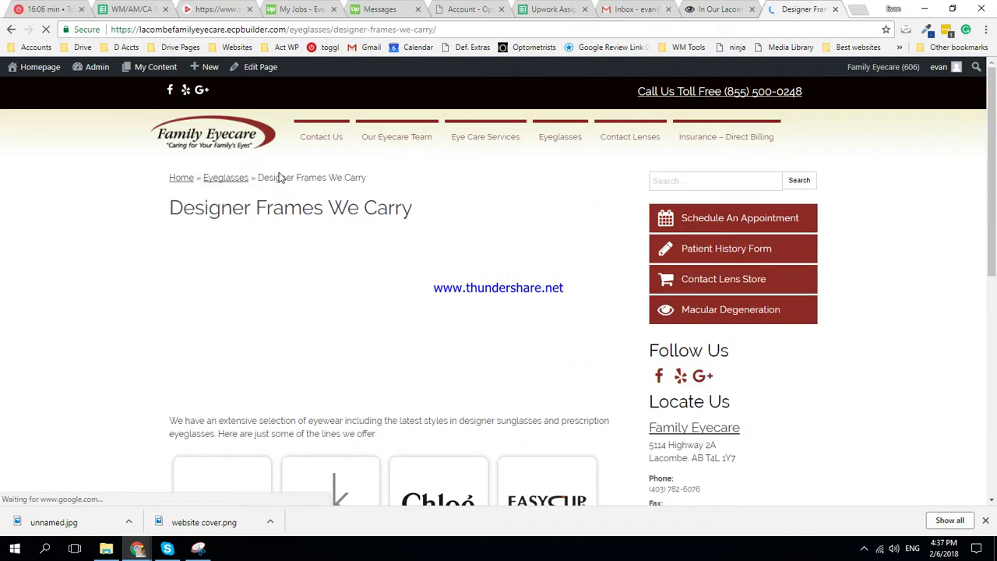
{"action": "scroll", "coordinate": [342, 226], "scroll_direction": "down", "scroll_amount": 4}
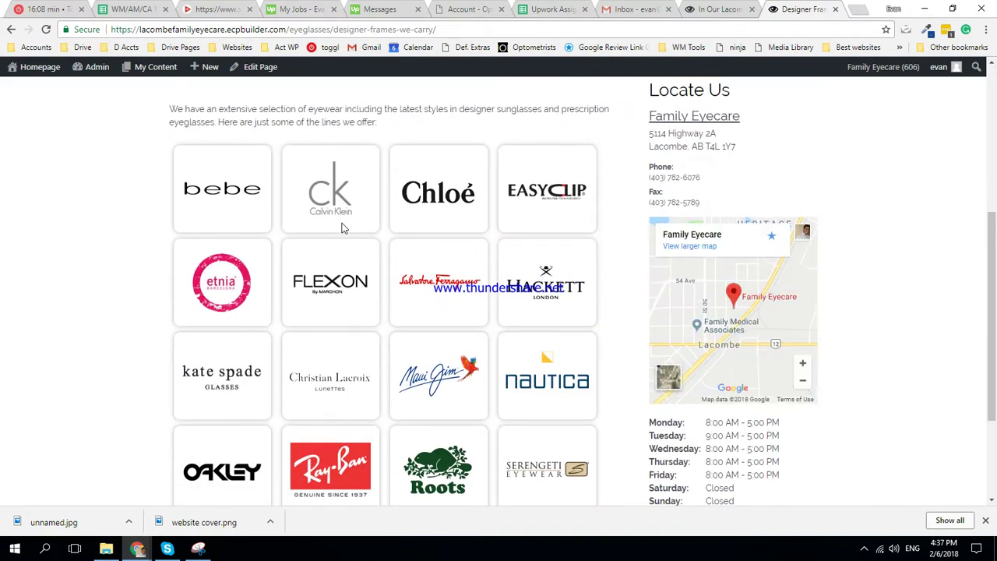
{"action": "scroll", "coordinate": [341, 228], "scroll_direction": "down", "scroll_amount": 2}
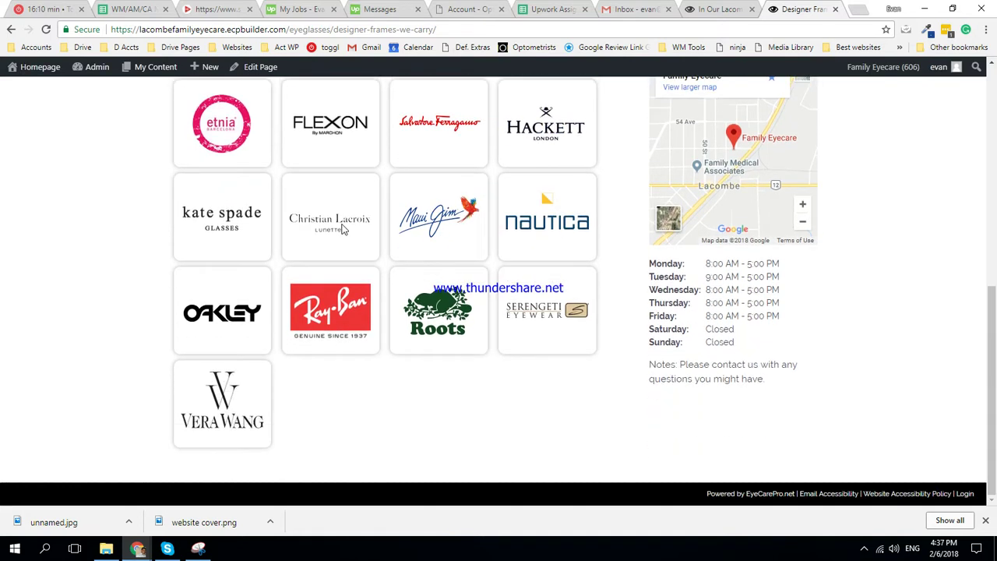
{"action": "scroll", "coordinate": [499, 265], "scroll_direction": "up", "scroll_amount": 2}
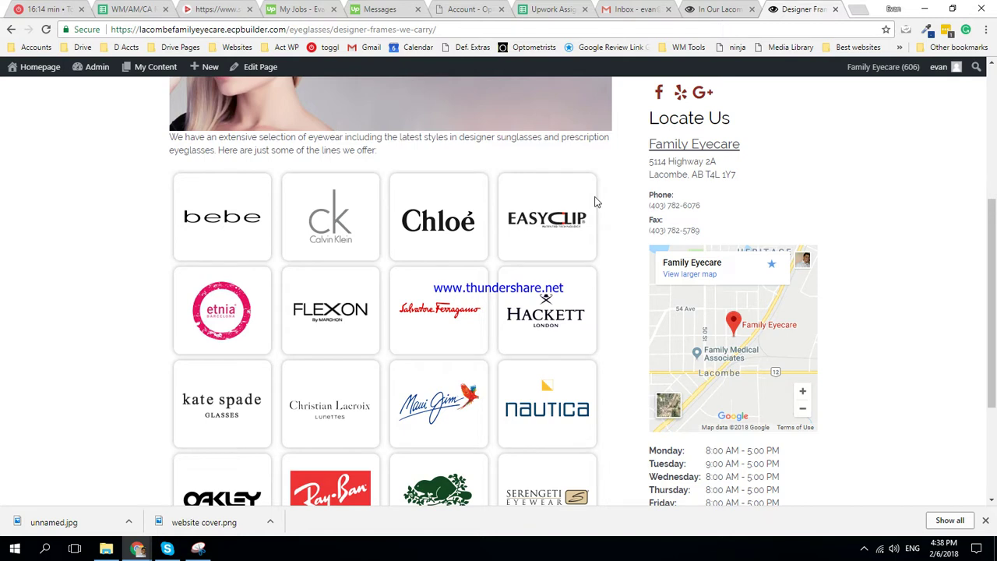
{"action": "left_click", "coordinate": [725, 9]}
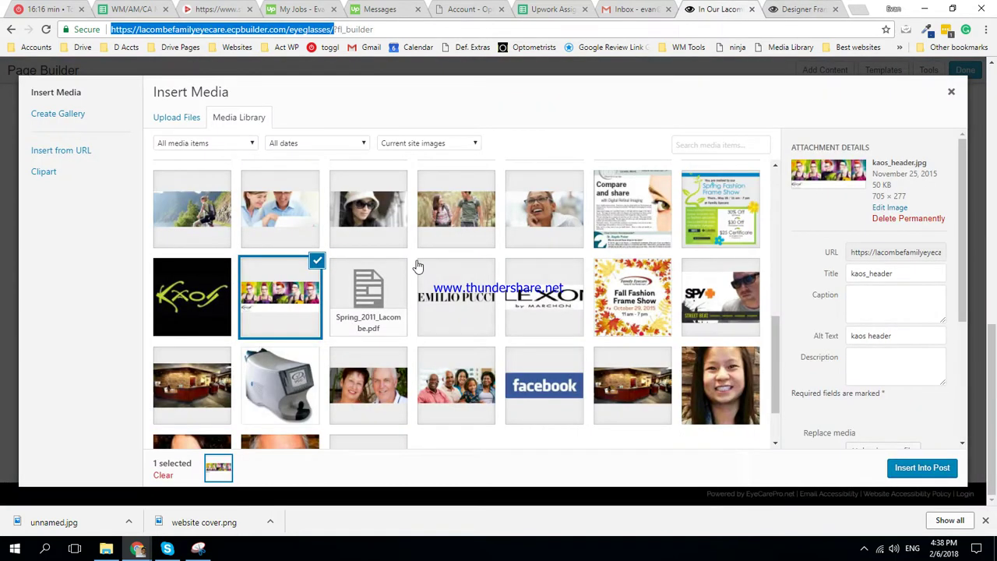
Deselect kaos_header and filter the media library to Slideshow Images - Frame Brands.
{"action": "left_click", "coordinate": [316, 262]}
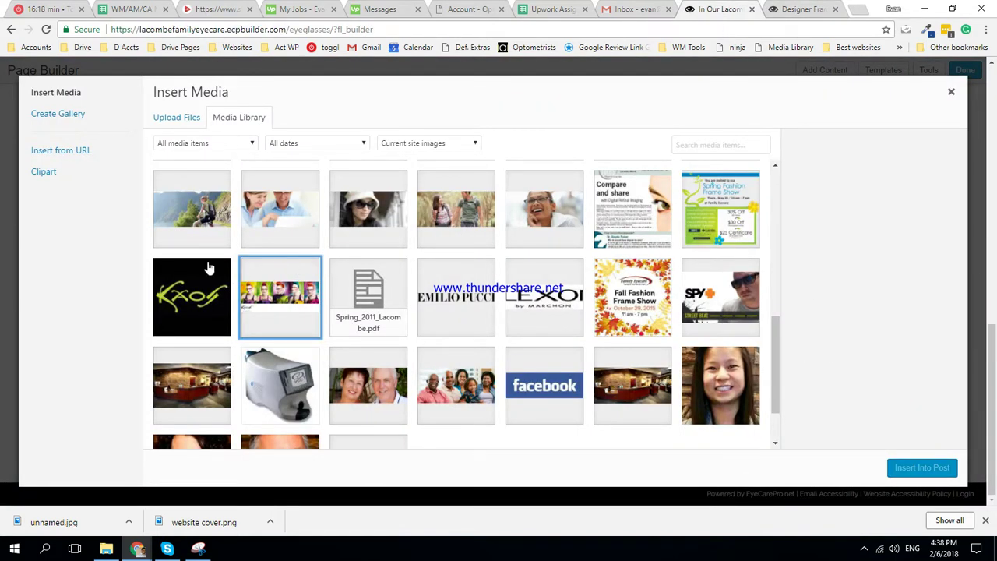
{"action": "scroll", "coordinate": [209, 249], "scroll_direction": "up", "scroll_amount": 3}
{"action": "scroll", "coordinate": [209, 195], "scroll_direction": "up", "scroll_amount": 2}
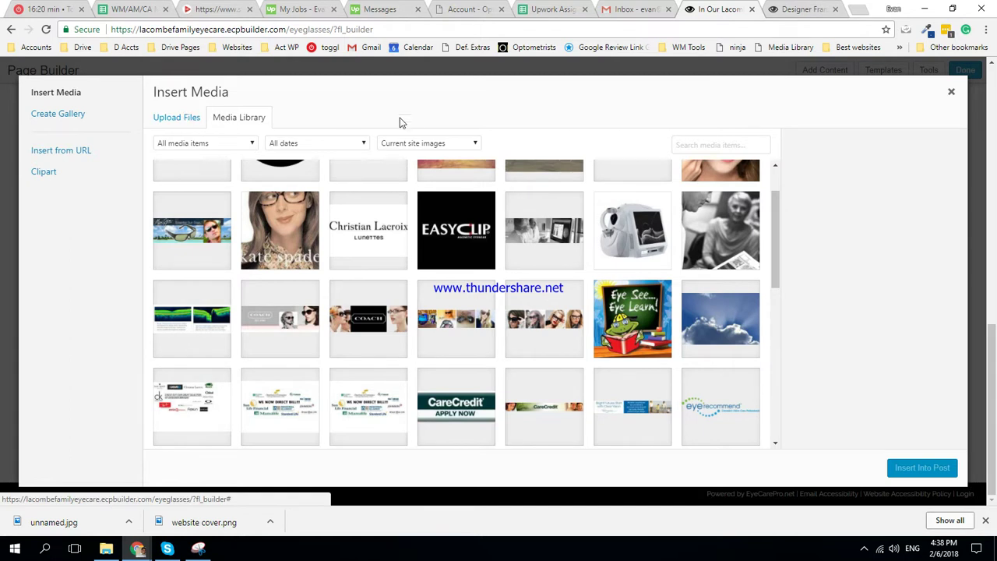
{"action": "left_click", "coordinate": [416, 143]}
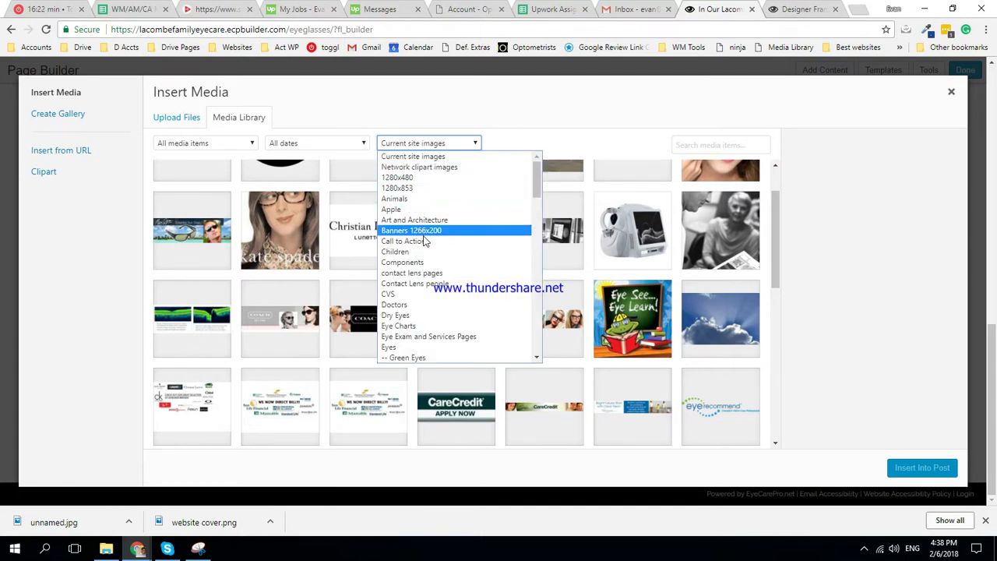
{"action": "scroll", "coordinate": [426, 243], "scroll_direction": "down", "scroll_amount": 1}
{"action": "scroll", "coordinate": [426, 243], "scroll_direction": "down", "scroll_amount": 3}
{"action": "scroll", "coordinate": [425, 245], "scroll_direction": "down", "scroll_amount": 3}
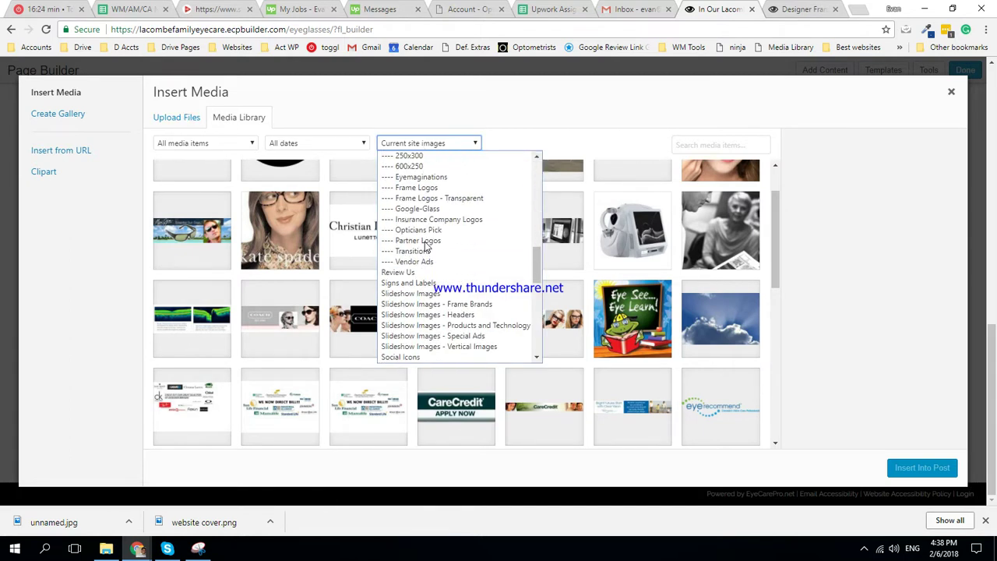
{"action": "left_click", "coordinate": [437, 305]}
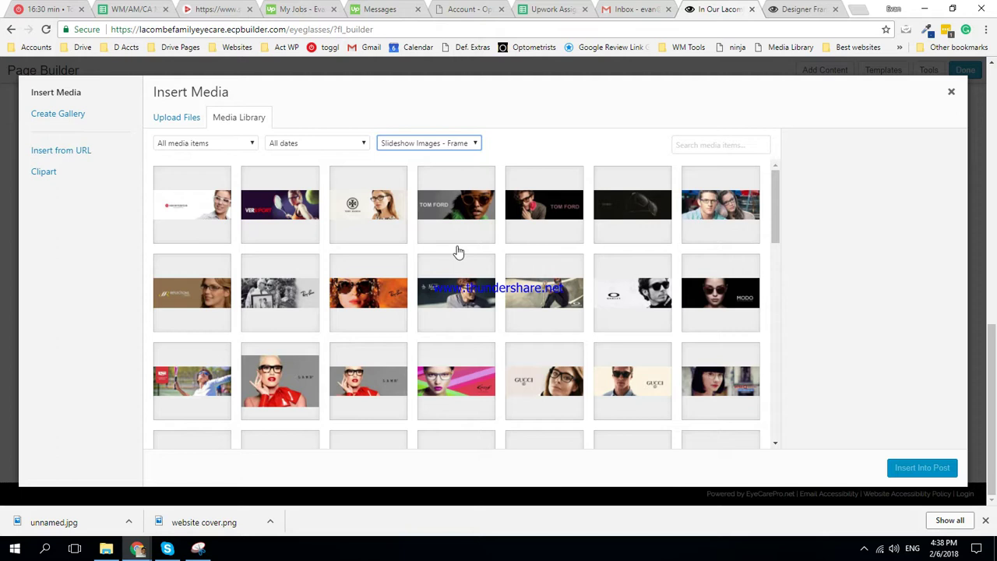
{"action": "left_click", "coordinate": [795, 7]}
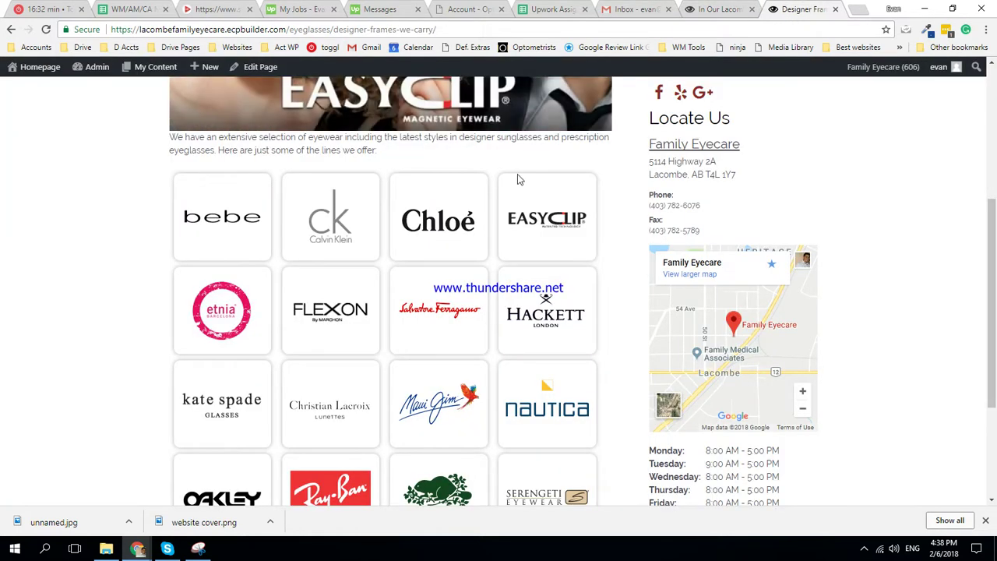
{"action": "scroll", "coordinate": [538, 202], "scroll_direction": "up", "scroll_amount": 3}
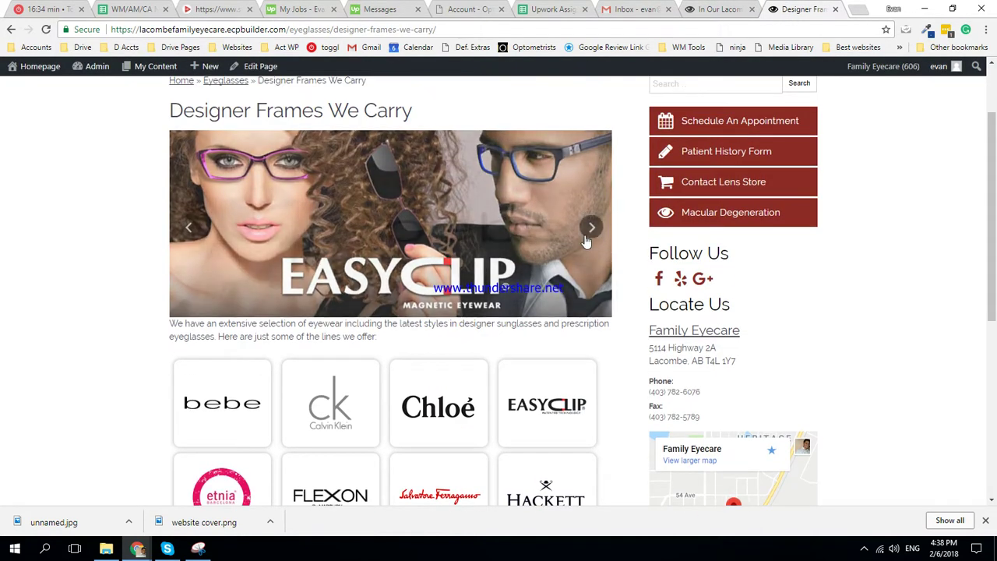
{"action": "left_click", "coordinate": [724, 7]}
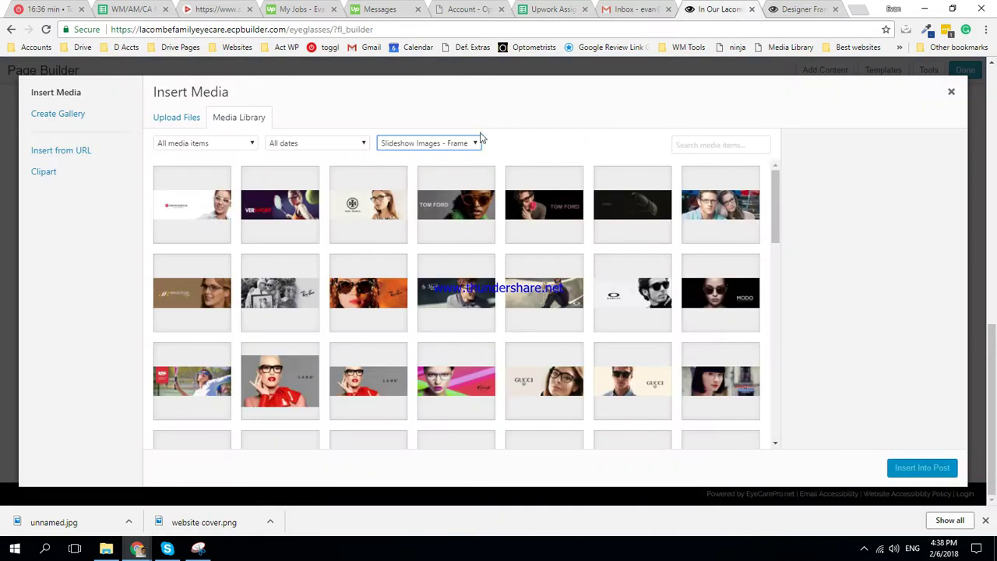
Search the media for 'be' and insert the cyan bebe banner into the text block.
{"action": "left_click", "coordinate": [726, 144]}
{"action": "type", "text": "bebe"}
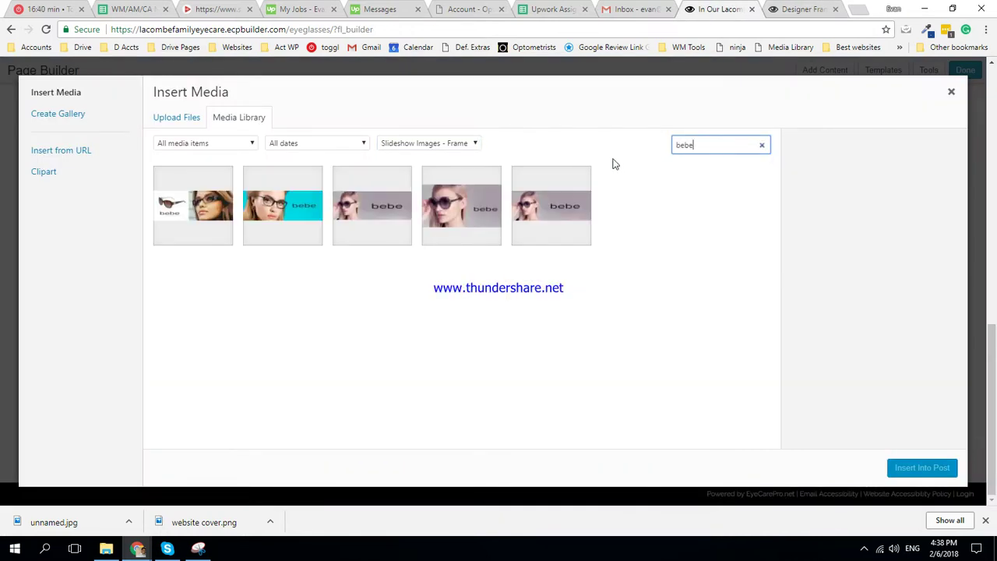
{"action": "left_click", "coordinate": [277, 214]}
{"action": "left_click", "coordinate": [913, 468]}
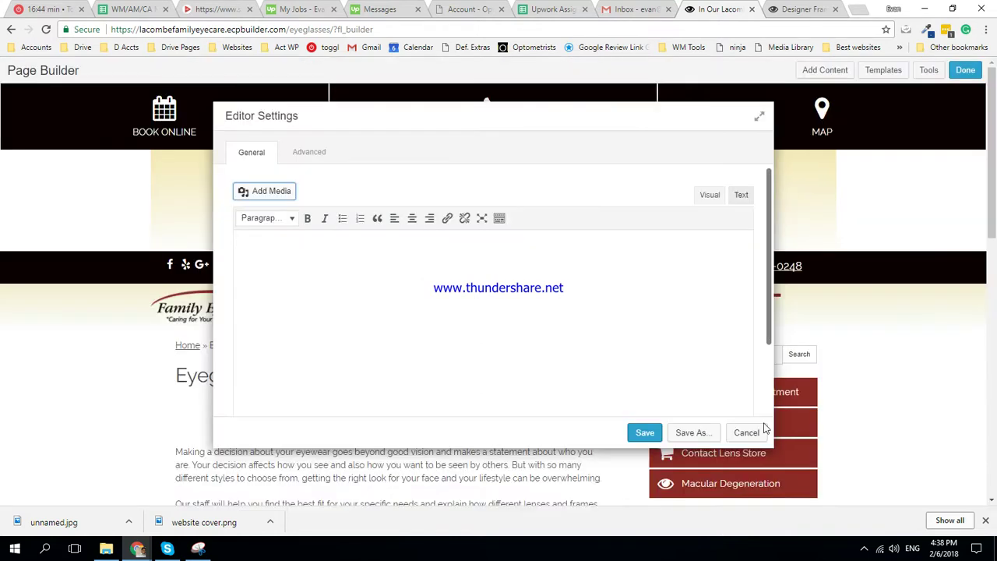
Set the bebe image to no link, enlarge it to nearly full width, and save the block.
{"action": "left_click", "coordinate": [372, 300]}
{"action": "left_click", "coordinate": [364, 325]}
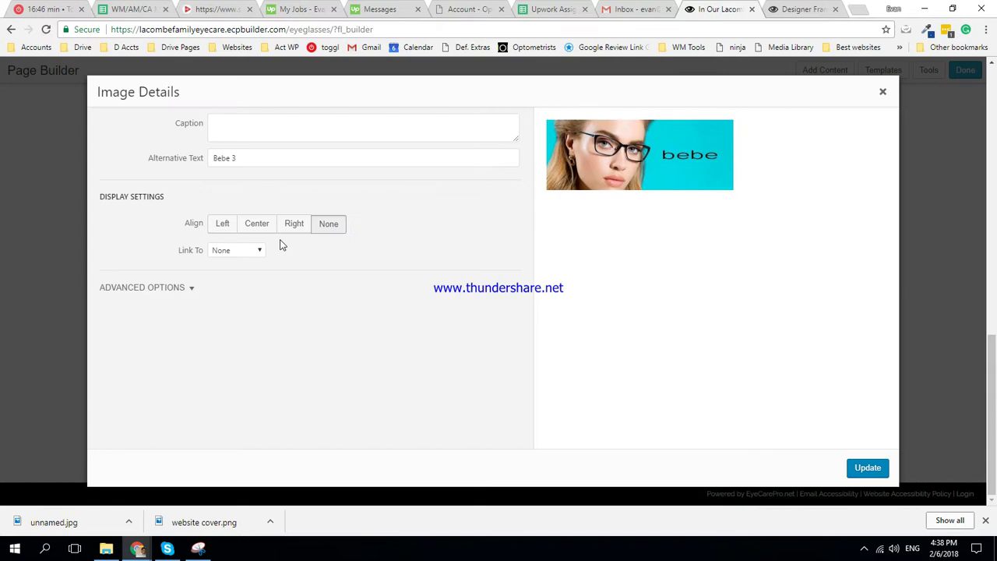
{"action": "left_click", "coordinate": [238, 250]}
{"action": "left_click", "coordinate": [249, 184]}
{"action": "left_click", "coordinate": [190, 290]}
{"action": "left_click", "coordinate": [187, 290]}
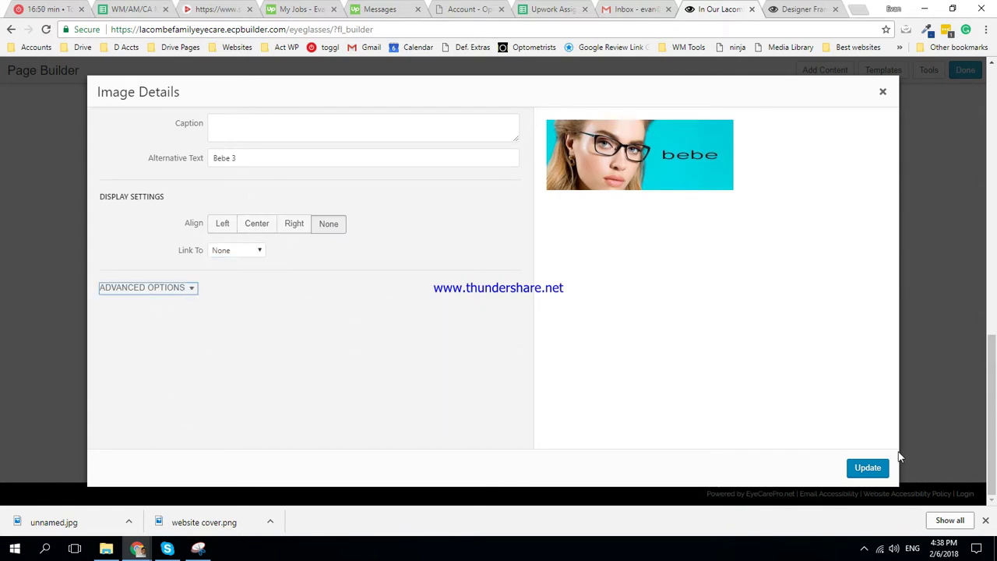
{"action": "left_click", "coordinate": [867, 470]}
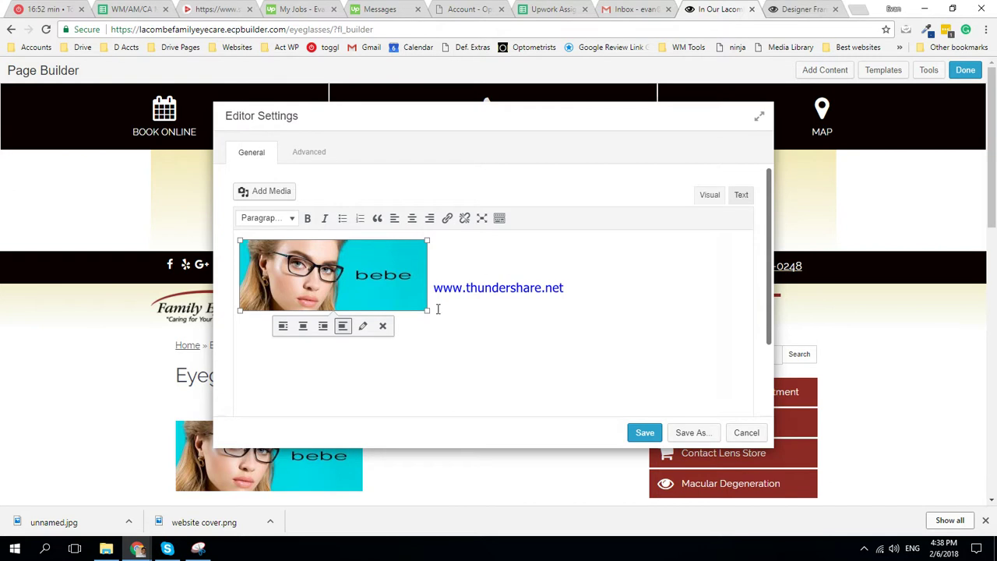
{"action": "left_click_drag", "start_coordinate": [427, 311], "coordinate": [632, 341]}
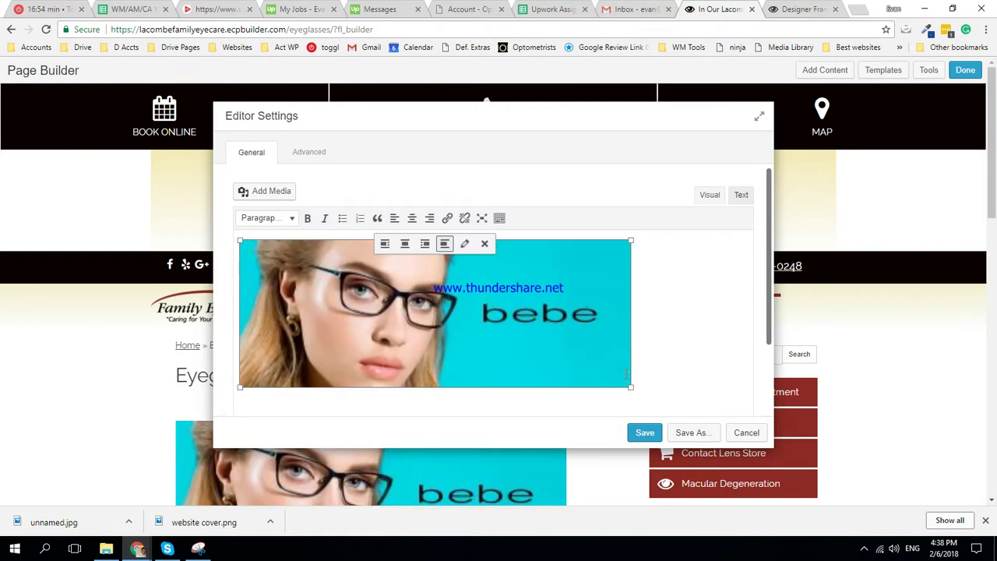
{"action": "left_click", "coordinate": [643, 433]}
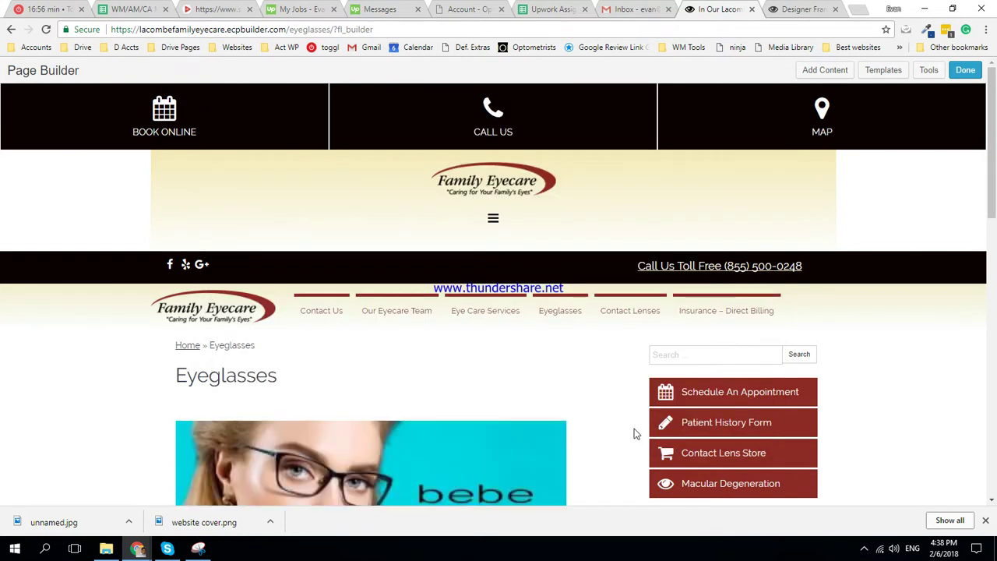
Reopen the Eyeglasses text block and delete the bebe banner image.
{"action": "scroll", "coordinate": [601, 335], "scroll_direction": "down", "scroll_amount": 3}
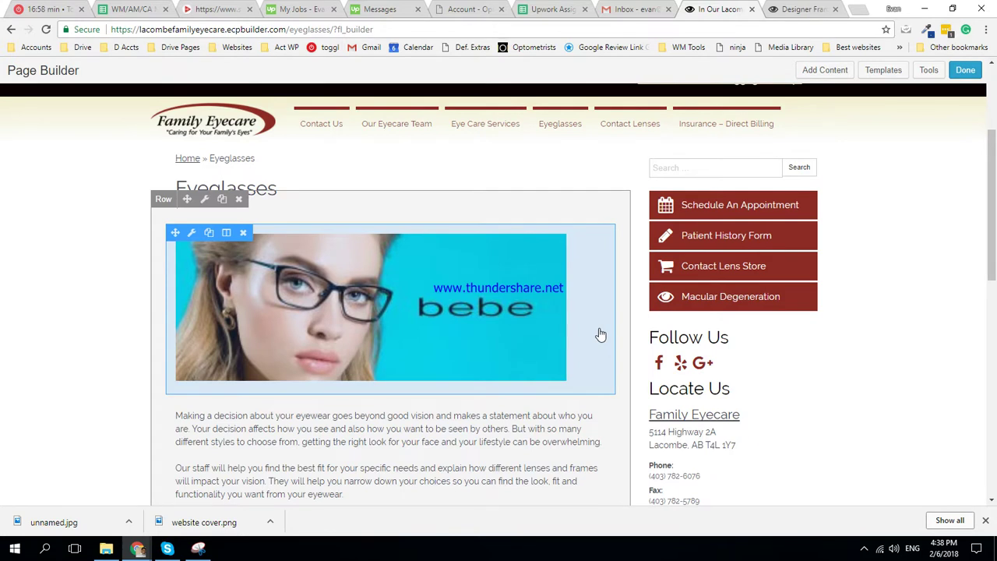
{"action": "mouse_move", "coordinate": [371, 464]}
{"action": "left_click", "coordinate": [492, 319]}
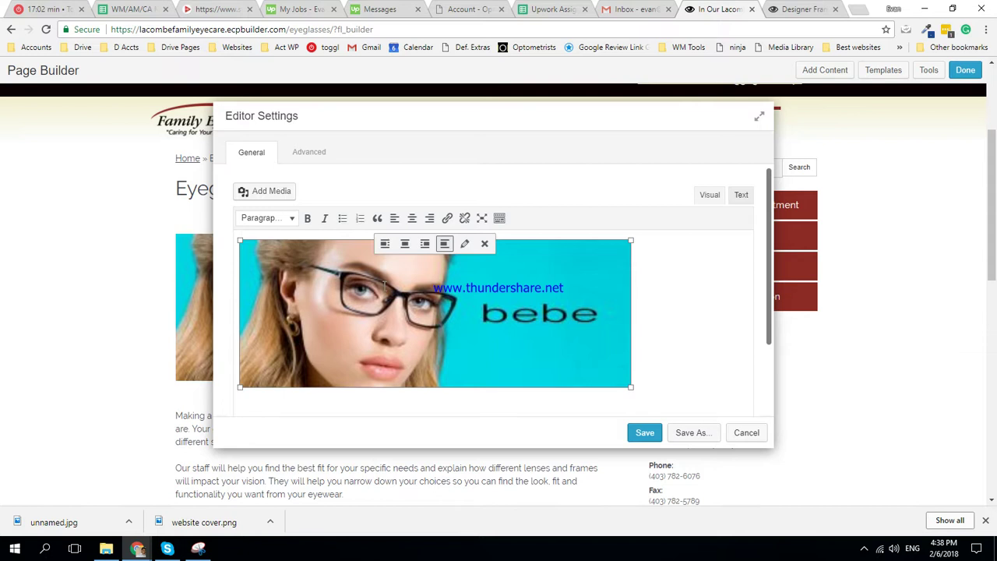
{"action": "left_click", "coordinate": [484, 244]}
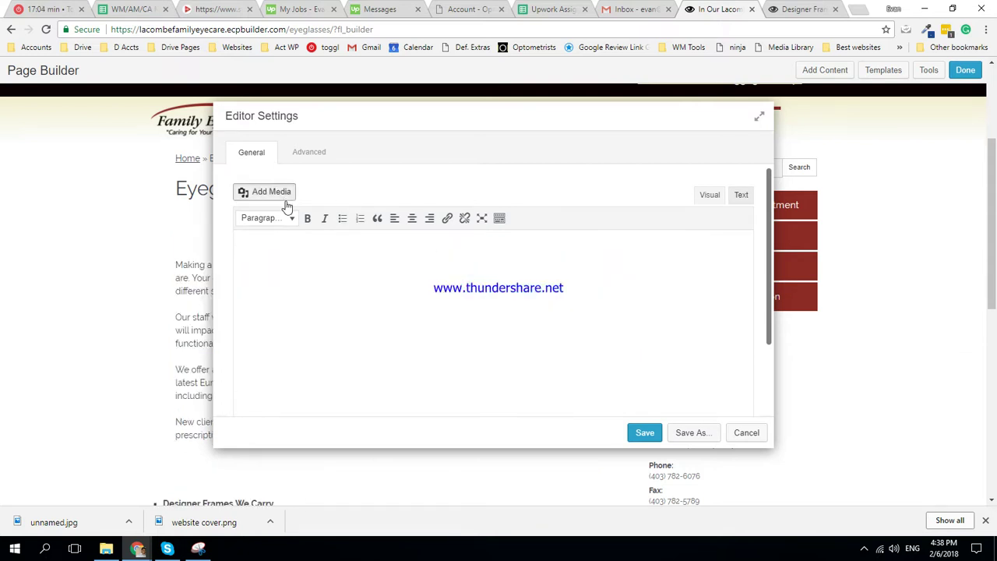
Filter the media library to the '-- Designer Brand Images' category.
{"action": "left_click", "coordinate": [282, 195]}
{"action": "left_click", "coordinate": [429, 143]}
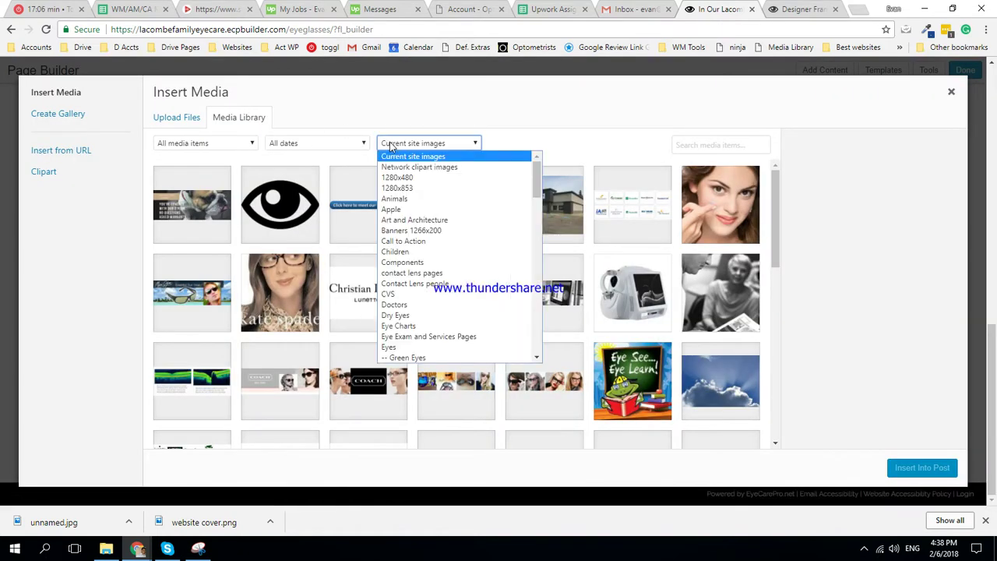
{"action": "scroll", "coordinate": [427, 307], "scroll_direction": "down", "scroll_amount": 5}
{"action": "scroll", "coordinate": [426, 308], "scroll_direction": "down", "scroll_amount": 3}
{"action": "scroll", "coordinate": [427, 303], "scroll_direction": "down", "scroll_amount": 1}
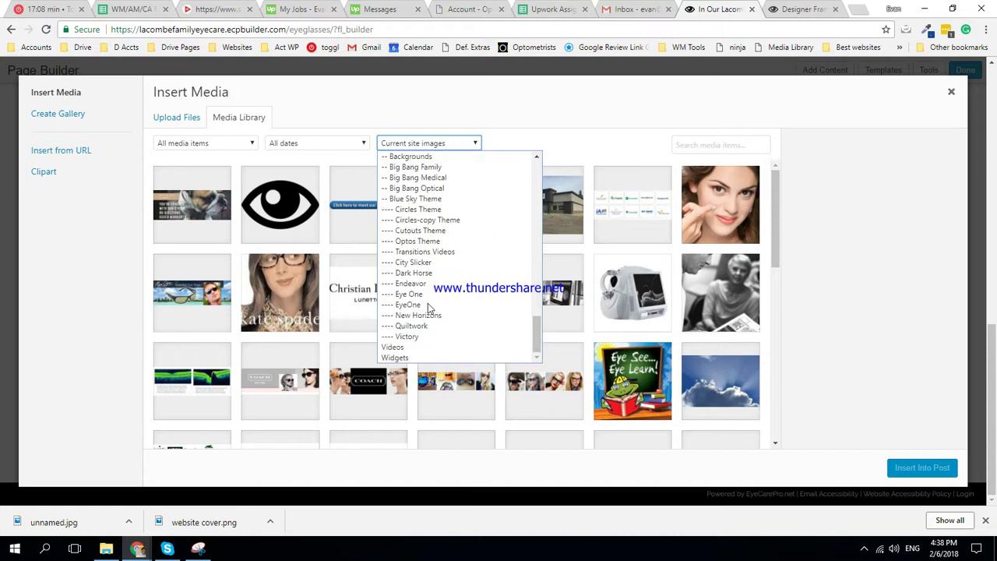
{"action": "scroll", "coordinate": [428, 303], "scroll_direction": "up", "scroll_amount": 6}
{"action": "scroll", "coordinate": [428, 303], "scroll_direction": "up", "scroll_amount": 5}
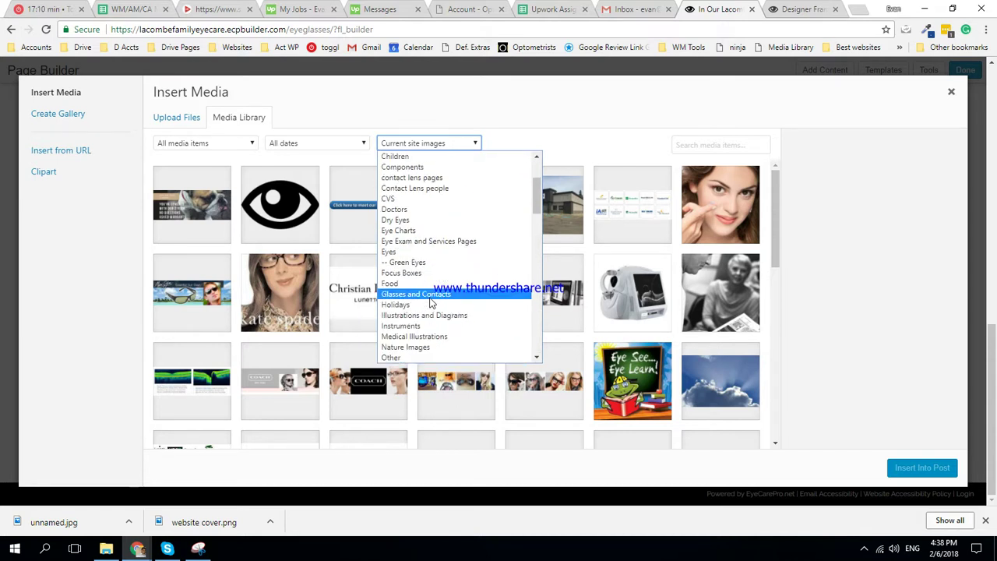
{"action": "scroll", "coordinate": [432, 300], "scroll_direction": "up", "scroll_amount": 2}
{"action": "scroll", "coordinate": [432, 300], "scroll_direction": "down", "scroll_amount": 5}
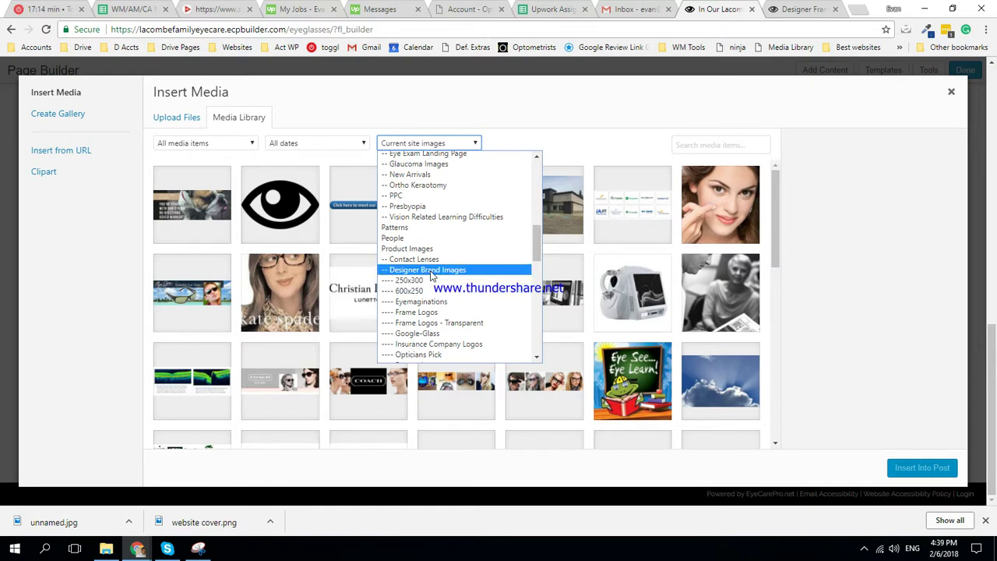
{"action": "left_click", "coordinate": [431, 271]}
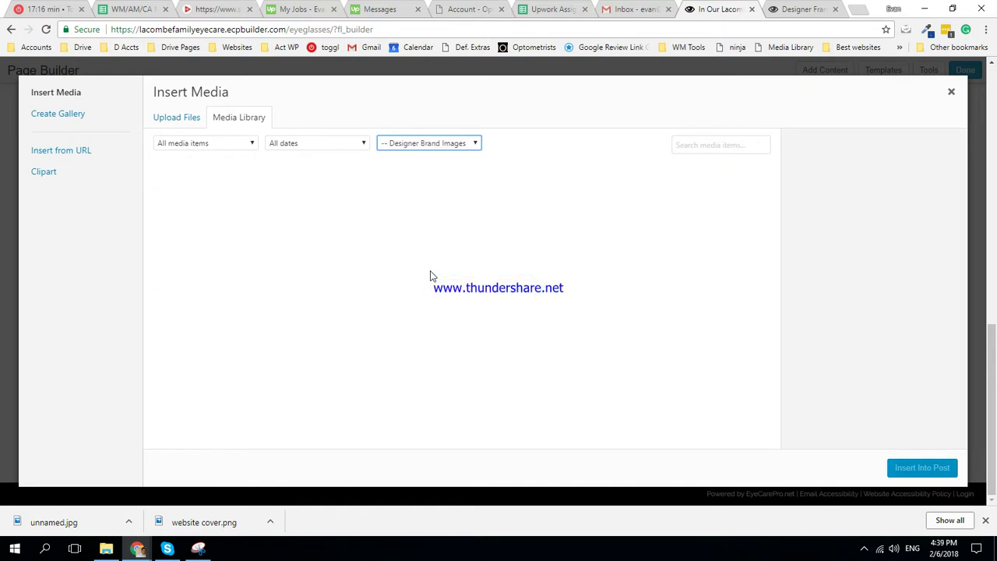
Inspect the couple photo and SuperFlex frames banner among the Designer Brand Images.
{"action": "left_click", "coordinate": [696, 140]}
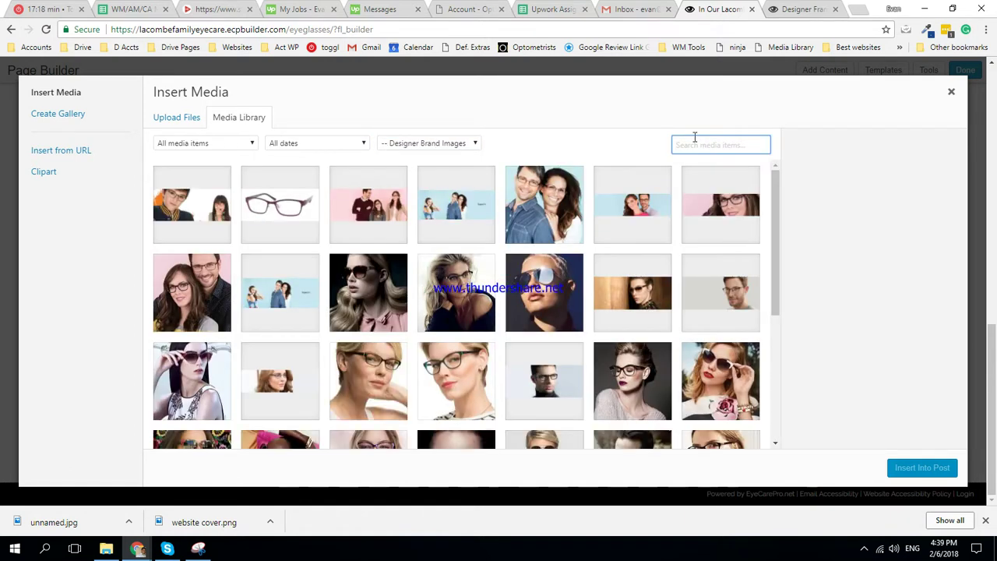
{"action": "type", "text": "beb"}
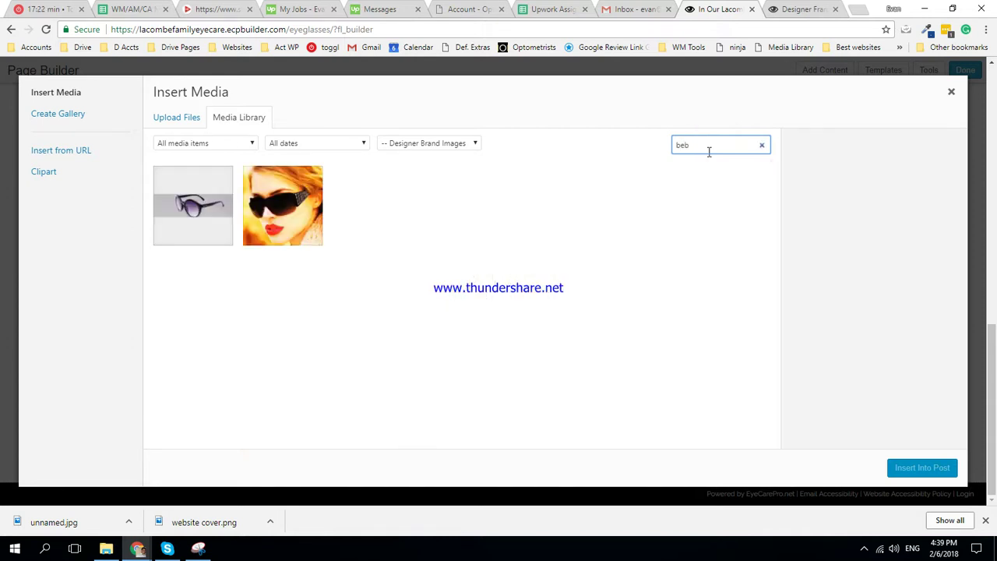
{"action": "key", "text": "BackSpace"}
{"action": "key", "text": "BackSpace"}
{"action": "key", "text": "BackSpace"}
{"action": "left_click", "coordinate": [554, 214]}
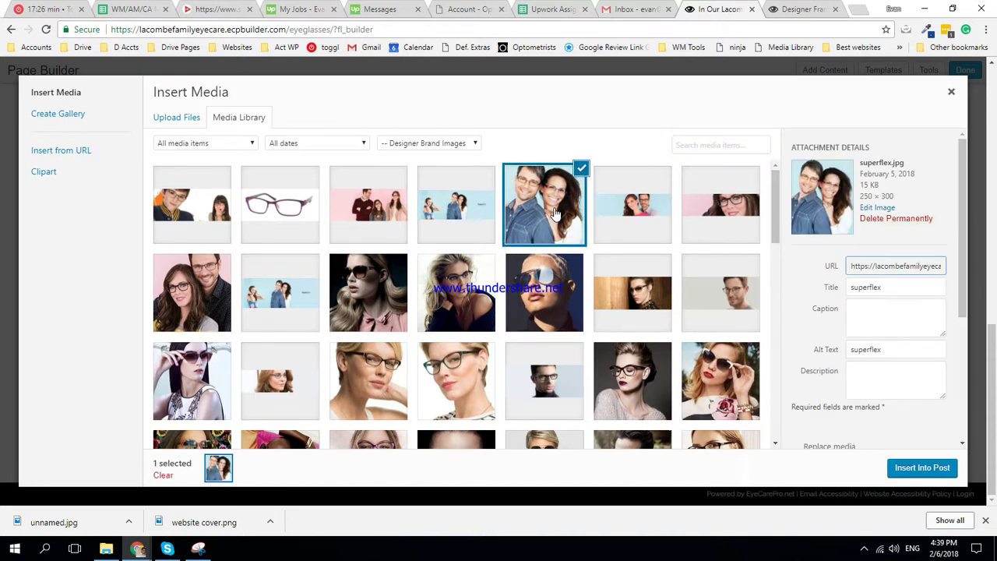
{"action": "left_click", "coordinate": [450, 224]}
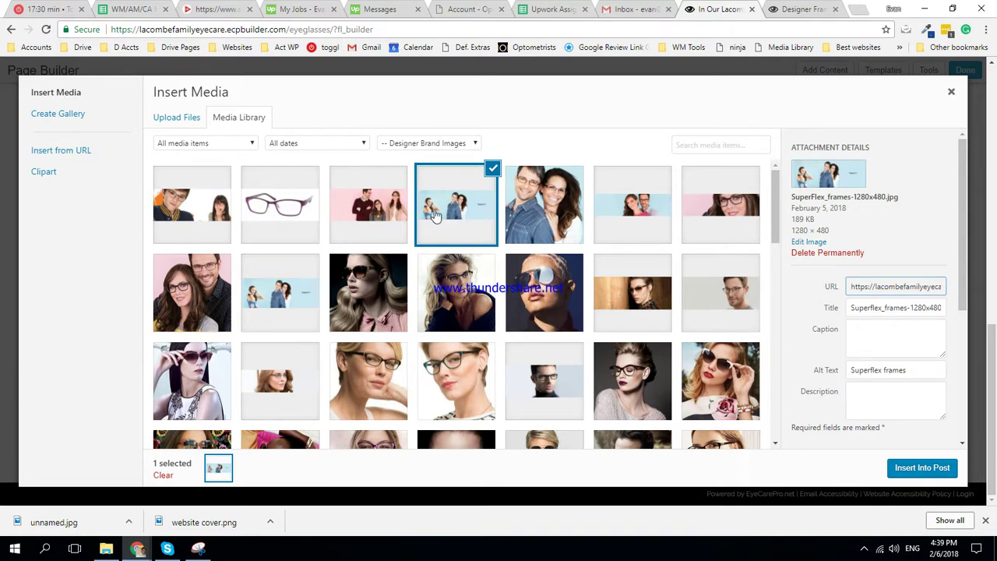
{"action": "scroll", "coordinate": [429, 216], "scroll_direction": "down", "scroll_amount": 5}
{"action": "scroll", "coordinate": [430, 216], "scroll_direction": "up", "scroll_amount": 6}
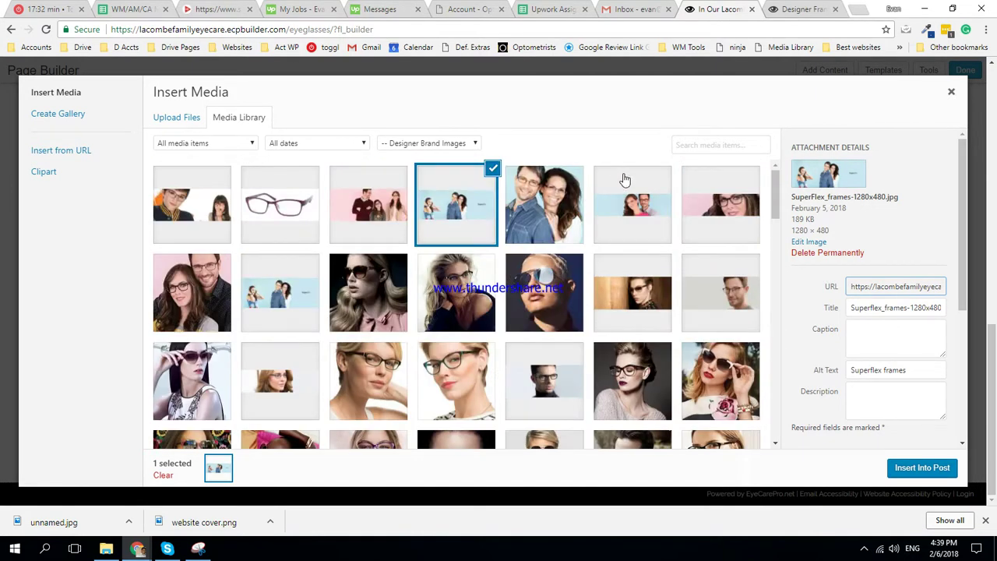
Switch the media category filter to Slideshow Images - Frame Brands.
{"action": "left_click", "coordinate": [404, 143]}
{"action": "scroll", "coordinate": [446, 201], "scroll_direction": "up", "scroll_amount": 3}
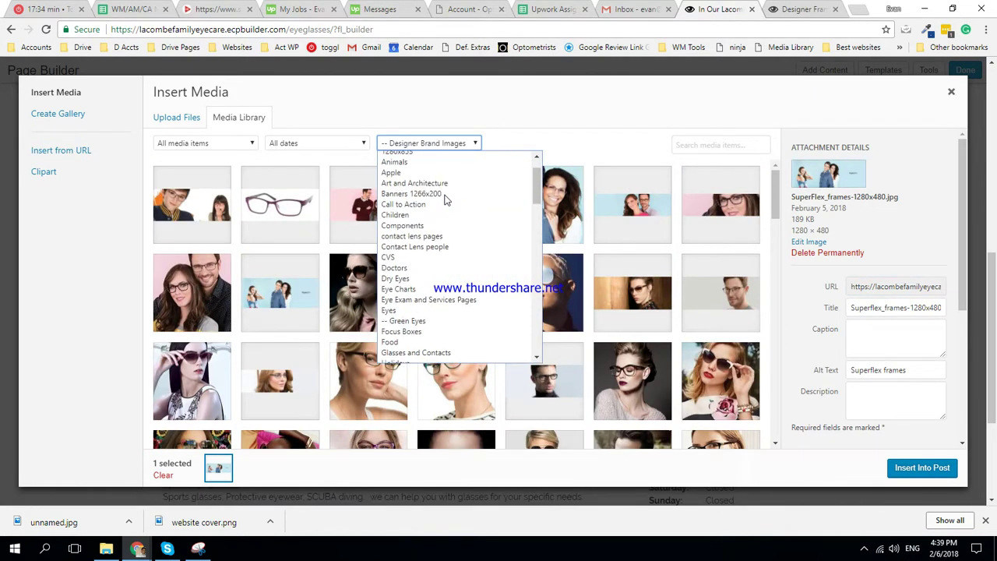
{"action": "scroll", "coordinate": [447, 201], "scroll_direction": "up", "scroll_amount": 2}
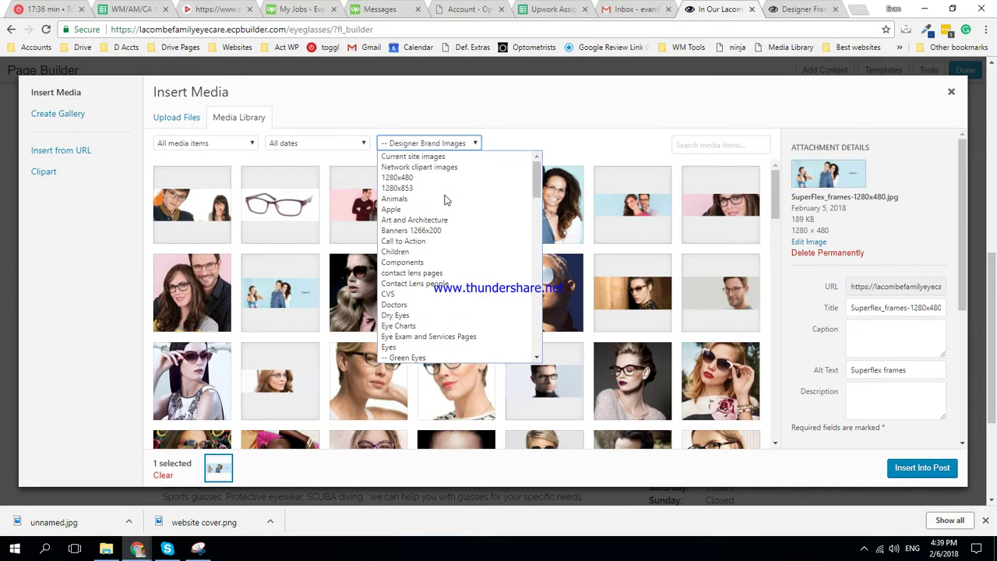
{"action": "scroll", "coordinate": [446, 201], "scroll_direction": "down", "scroll_amount": 4}
{"action": "scroll", "coordinate": [447, 201], "scroll_direction": "down", "scroll_amount": 3}
{"action": "scroll", "coordinate": [446, 201], "scroll_direction": "down", "scroll_amount": 4}
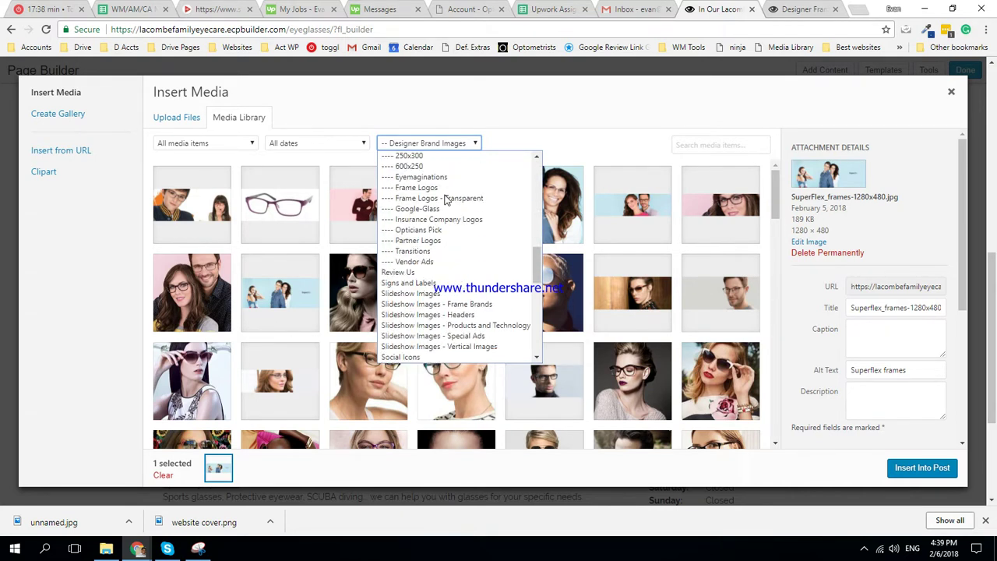
{"action": "scroll", "coordinate": [446, 201], "scroll_direction": "down", "scroll_amount": 1}
{"action": "scroll", "coordinate": [447, 201], "scroll_direction": "down", "scroll_amount": 3}
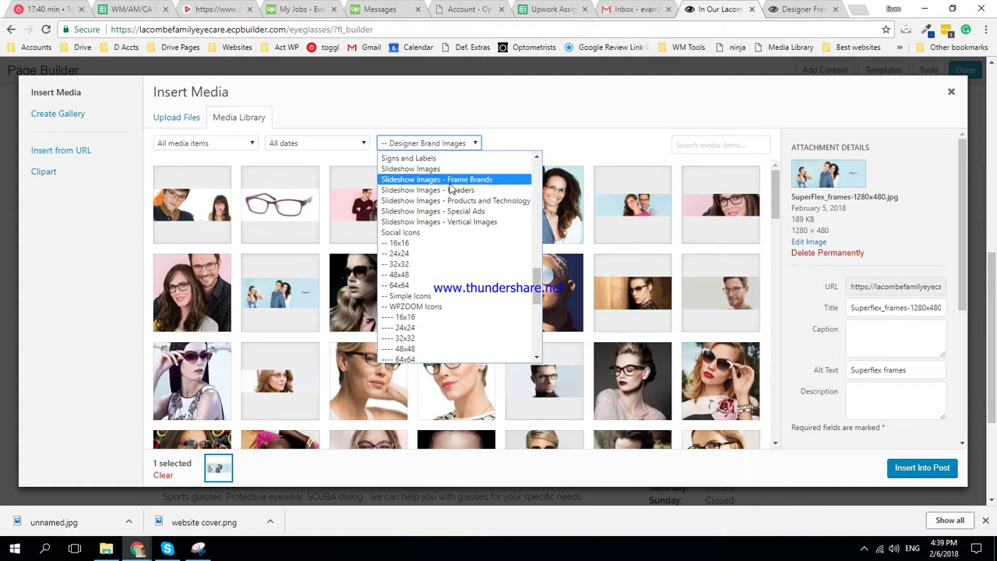
{"action": "left_click", "coordinate": [450, 189]}
Search 'bebe', select Bebe-3.jpg, and set its size to Large – 1024 × 384.
{"action": "left_click", "coordinate": [722, 145]}
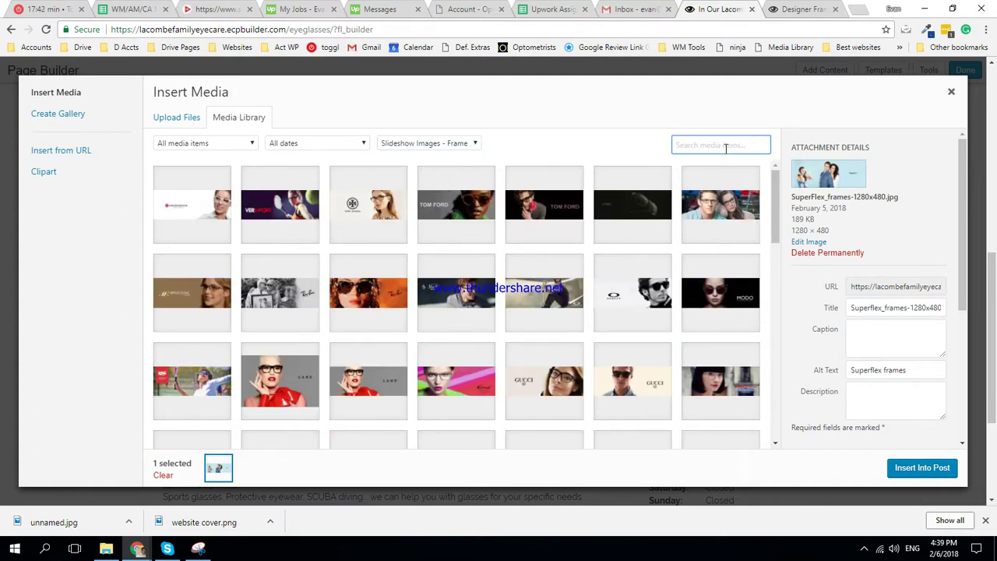
{"action": "type", "text": "bebe"}
{"action": "left_click", "coordinate": [248, 223]}
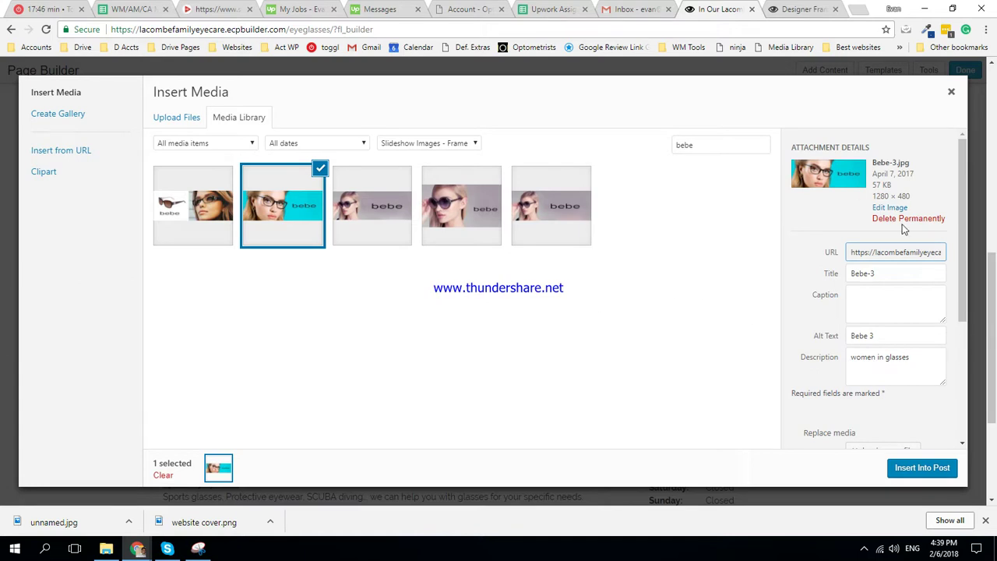
{"action": "scroll", "coordinate": [904, 228], "scroll_direction": "down", "scroll_amount": 2}
{"action": "scroll", "coordinate": [879, 269], "scroll_direction": "down", "scroll_amount": 1}
{"action": "left_click", "coordinate": [903, 425]}
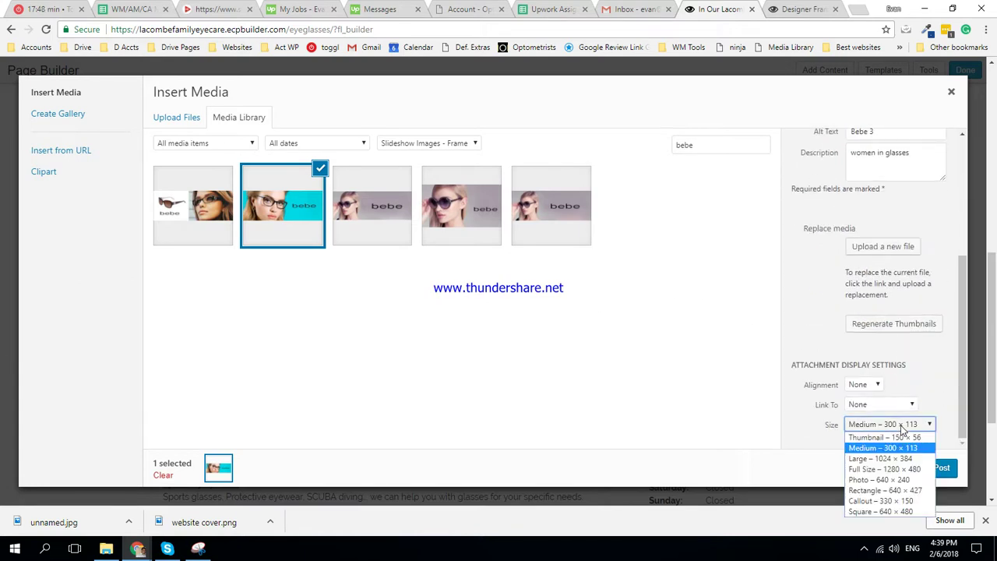
{"action": "left_click", "coordinate": [902, 461]}
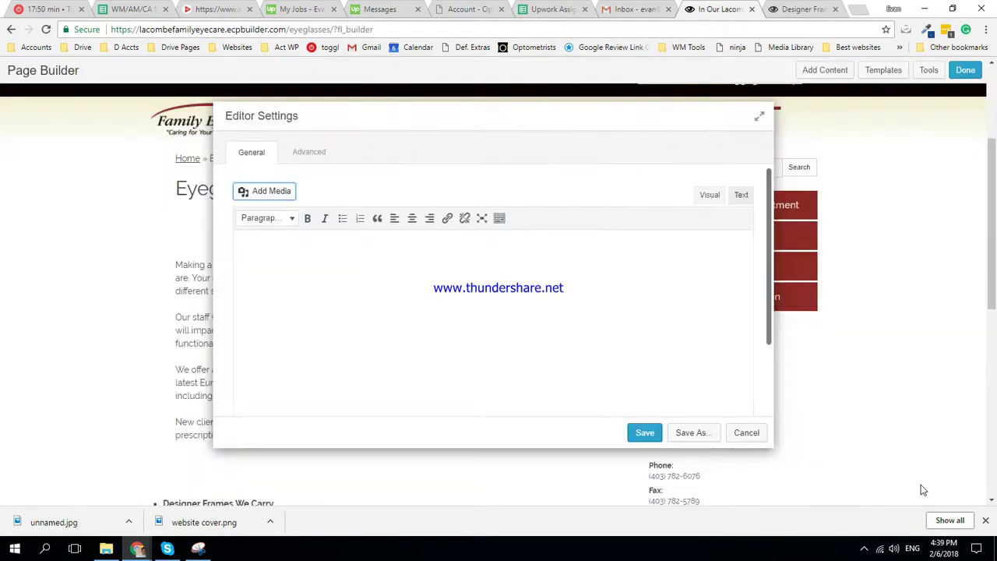
Insert the Bebe-3 banner, save the block, and reopen it with the image selected.
{"action": "left_click", "coordinate": [647, 434]}
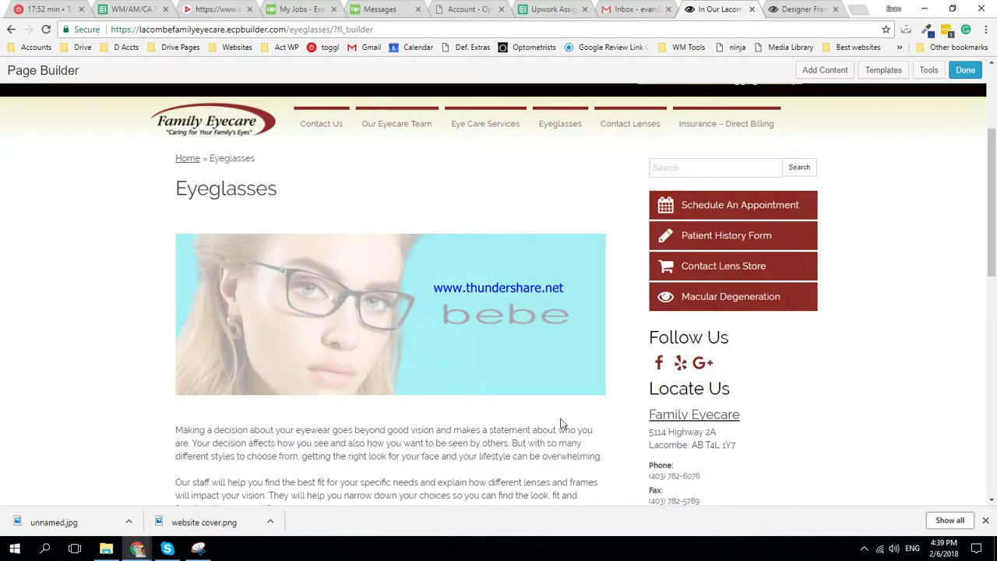
{"action": "scroll", "coordinate": [538, 409], "scroll_direction": "down", "scroll_amount": 1}
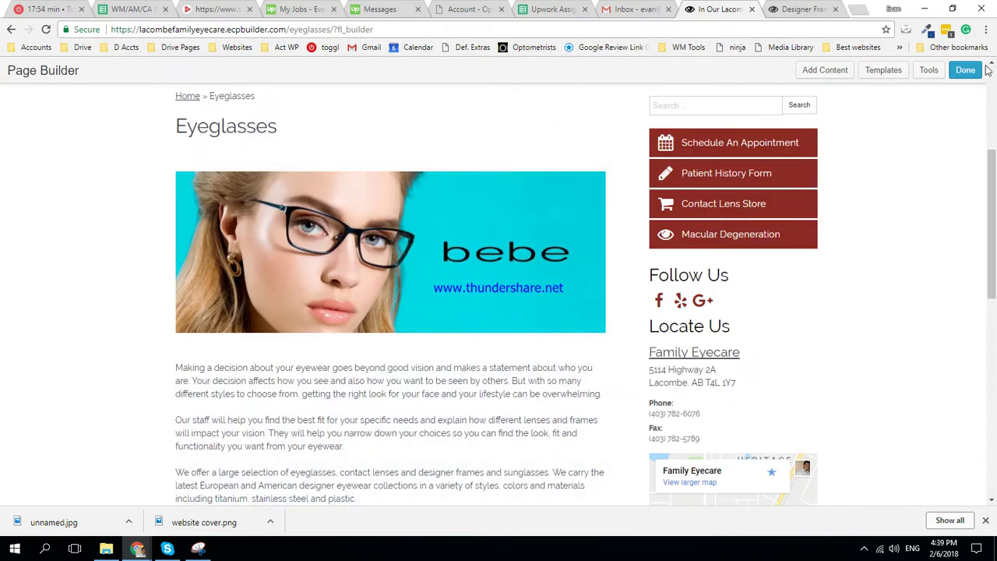
{"action": "left_click", "coordinate": [466, 309]}
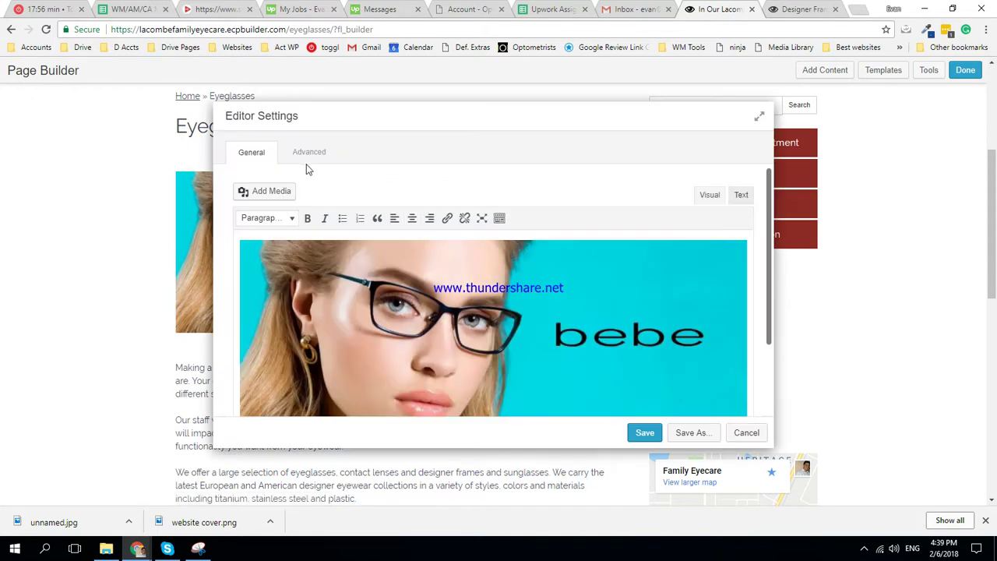
{"action": "left_click", "coordinate": [310, 152]}
{"action": "left_click", "coordinate": [240, 155]}
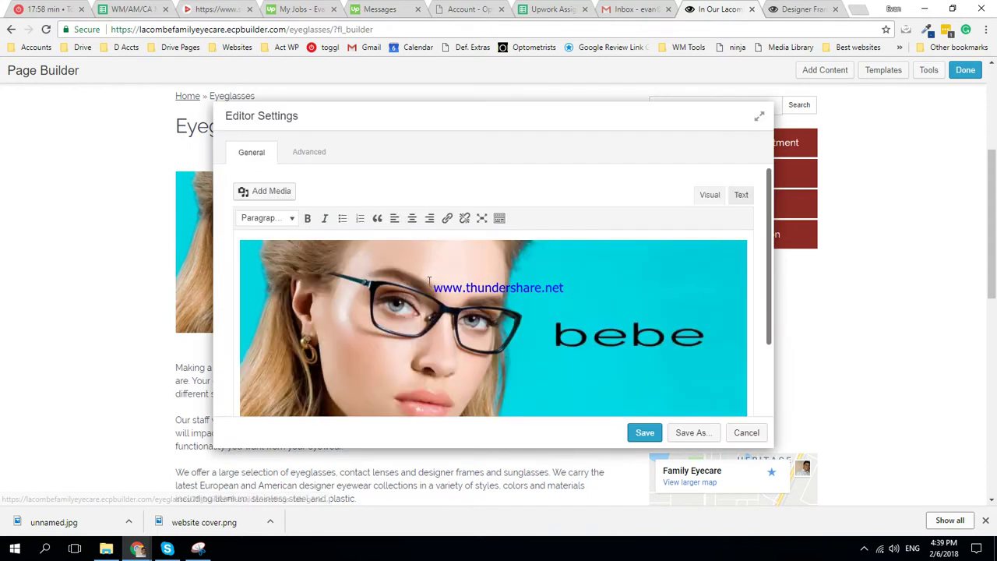
Copy the Designer Frames We Carry page address for the banner's link.
{"action": "left_click", "coordinate": [447, 219]}
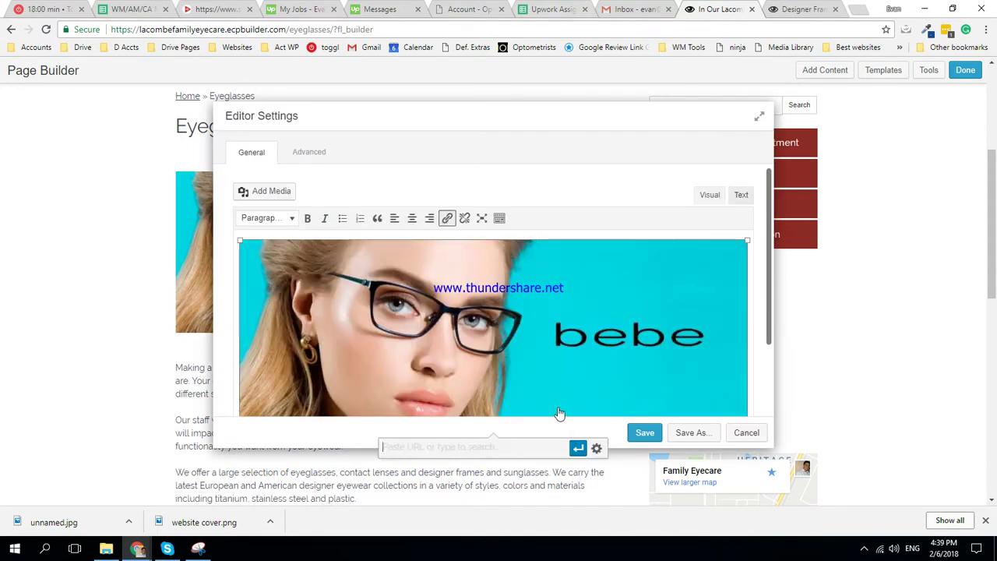
{"action": "left_click", "coordinate": [794, 9]}
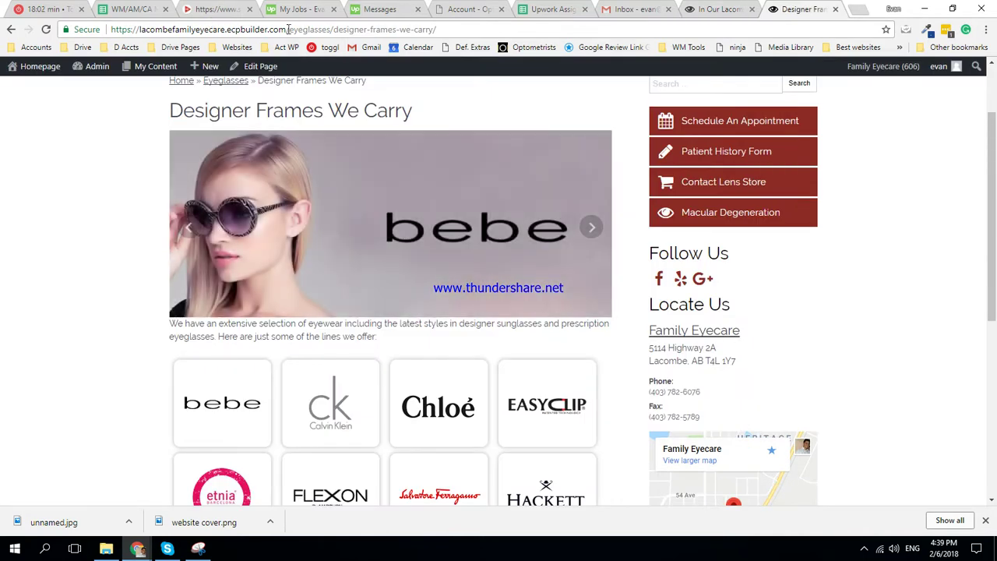
{"action": "left_click_drag", "start_coordinate": [288, 29], "coordinate": [449, 31]}
{"action": "right_click", "coordinate": [406, 34]}
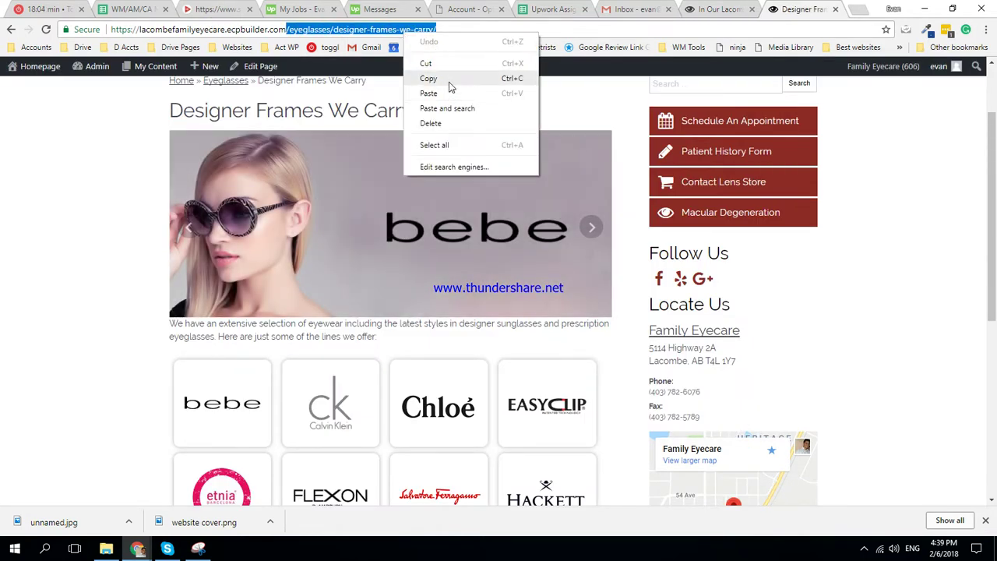
{"action": "left_click", "coordinate": [428, 79]}
Paste the address as the banner's link, save the block, and publish the Eyeglasses page.
{"action": "left_click", "coordinate": [713, 9]}
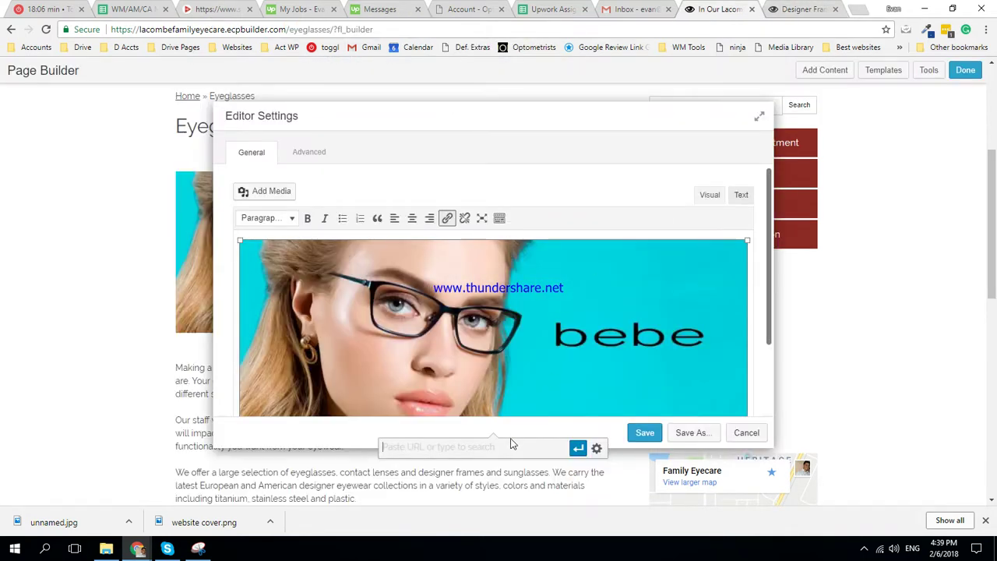
{"action": "key", "text": "ctrl+v"}
{"action": "left_click", "coordinate": [578, 449]}
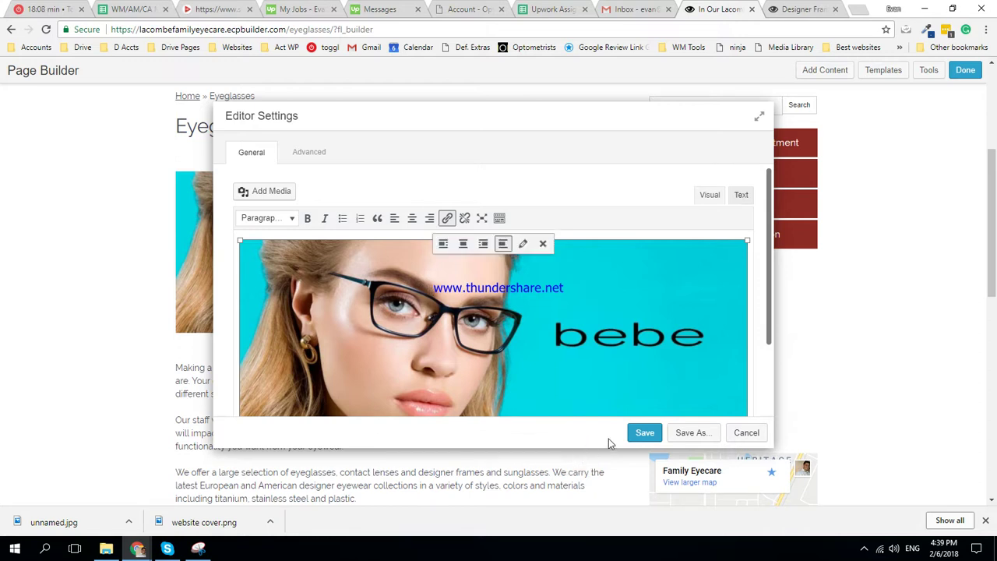
{"action": "left_click", "coordinate": [645, 432]}
{"action": "left_click", "coordinate": [965, 70]}
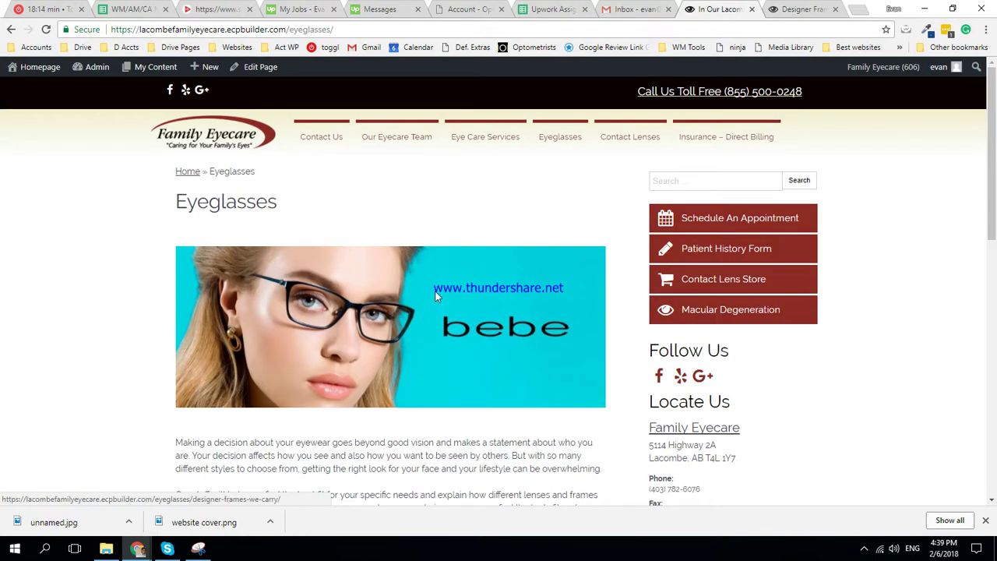
Click the cyan bebe banner on the live Eyeglasses page to test its link.
{"action": "left_click", "coordinate": [437, 290]}
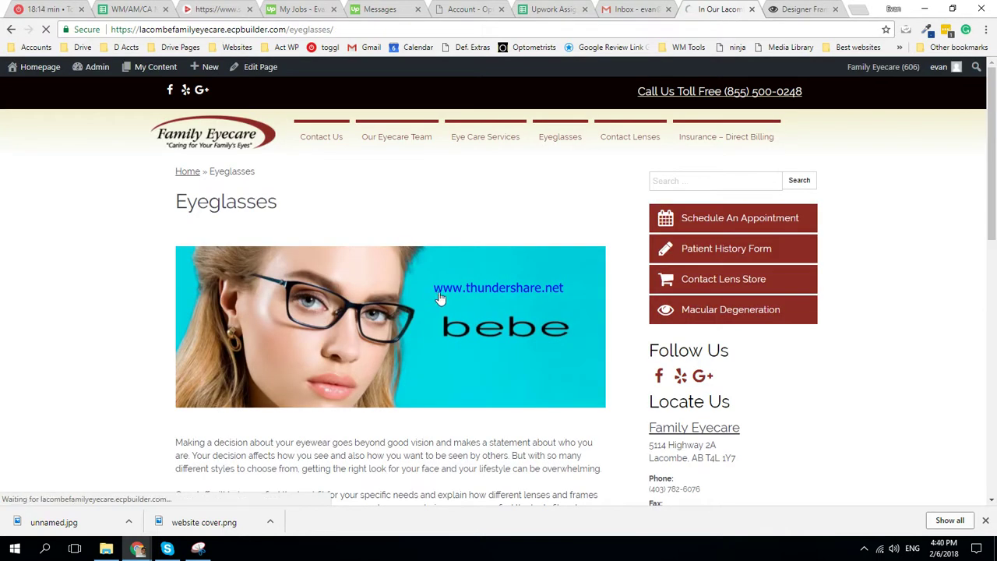